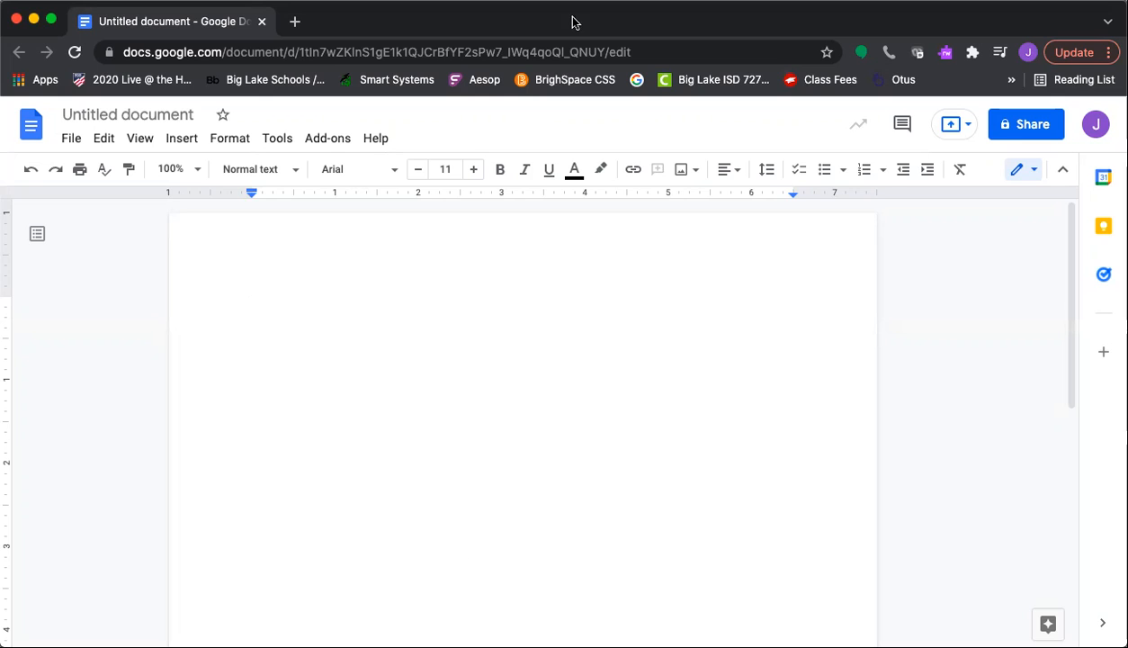
Load the Unsplash home page in a new tab via a Google search for 'unsplash'
click(295, 21)
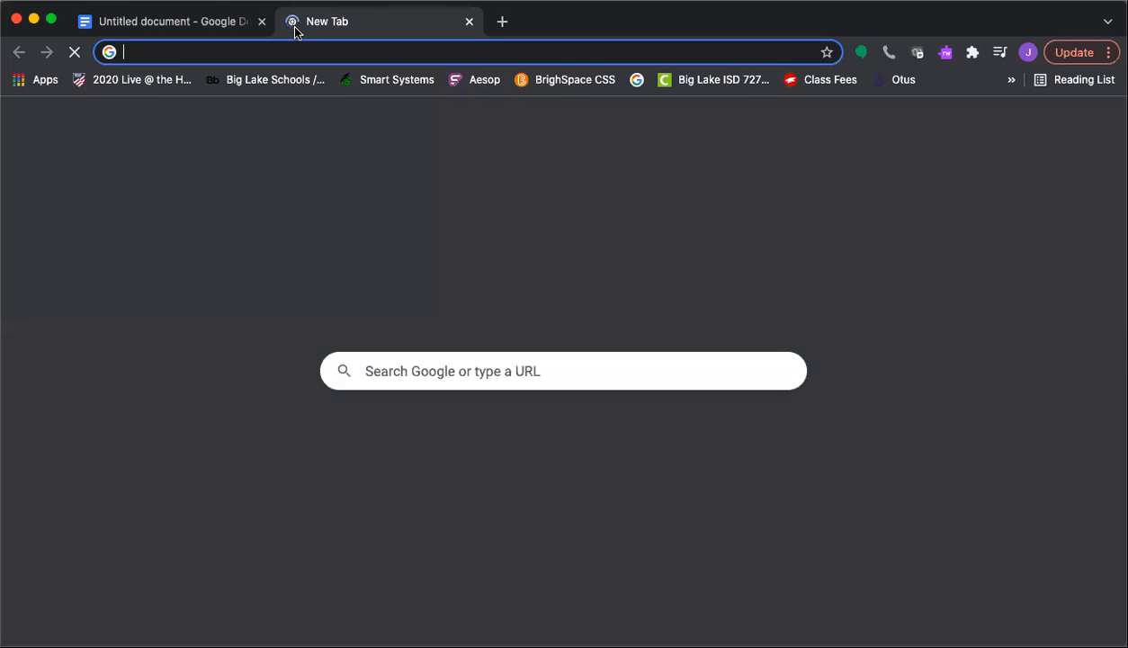
text(un)
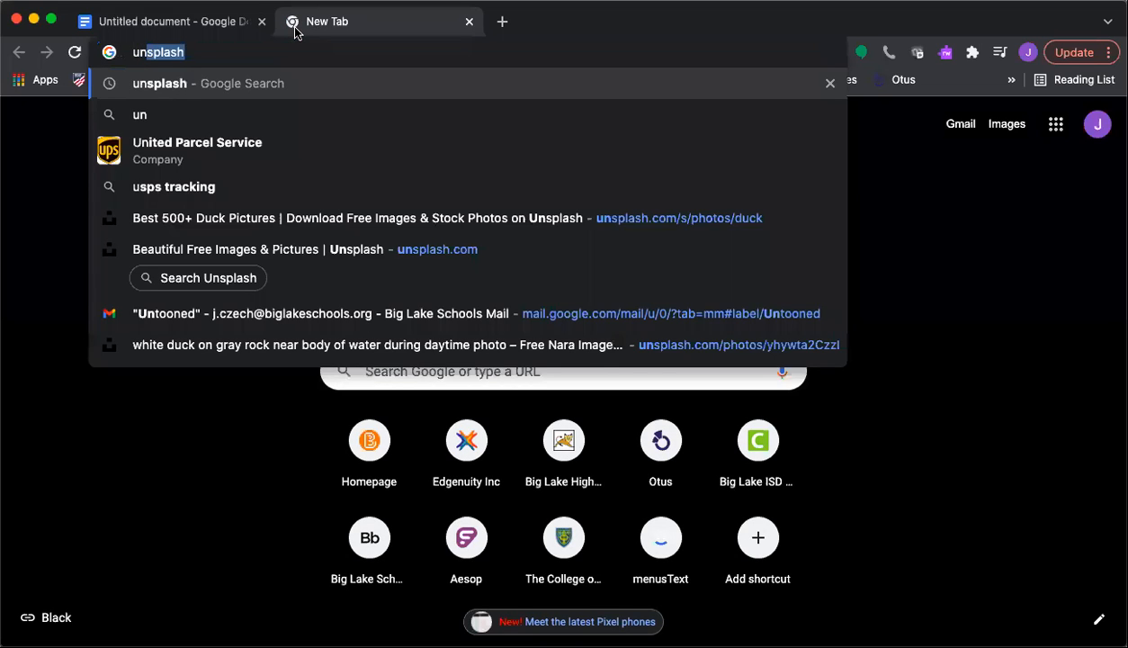
text(s)
key(Return)
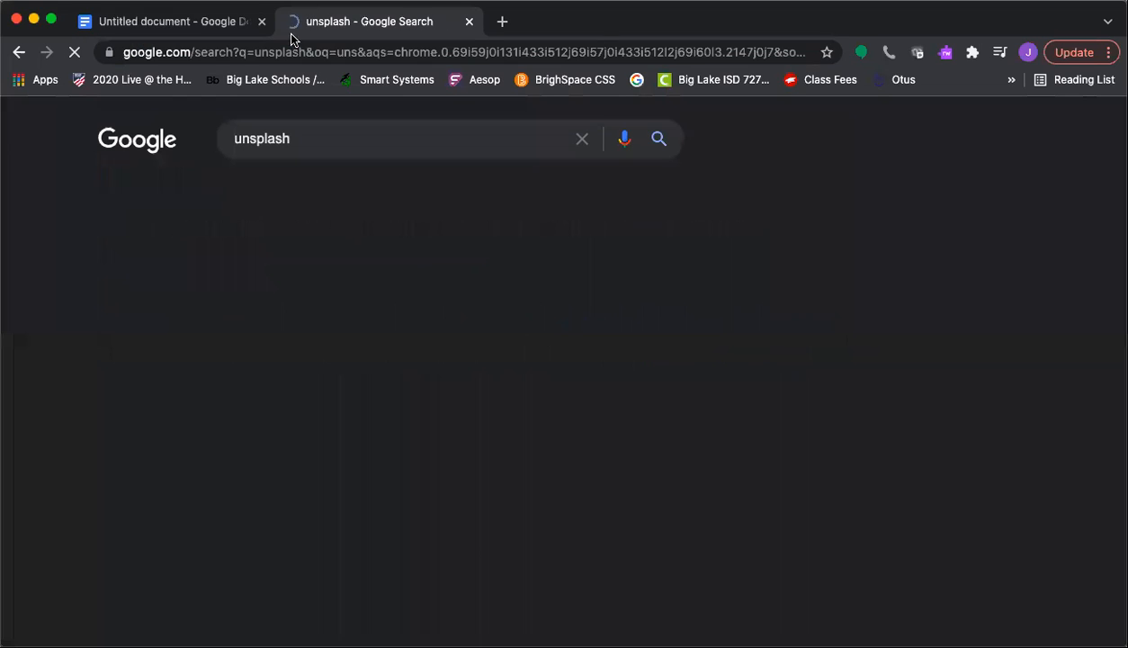
click(237, 285)
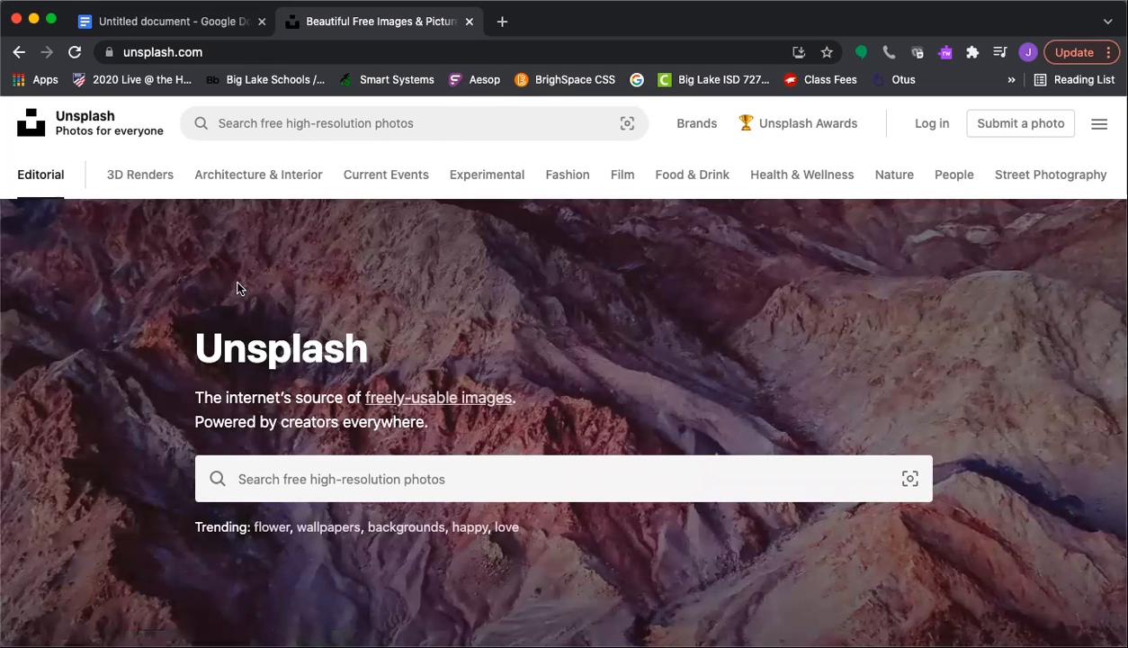
Search Unsplash for 'duck' and scroll the results to the white duck on rocks
click(264, 477)
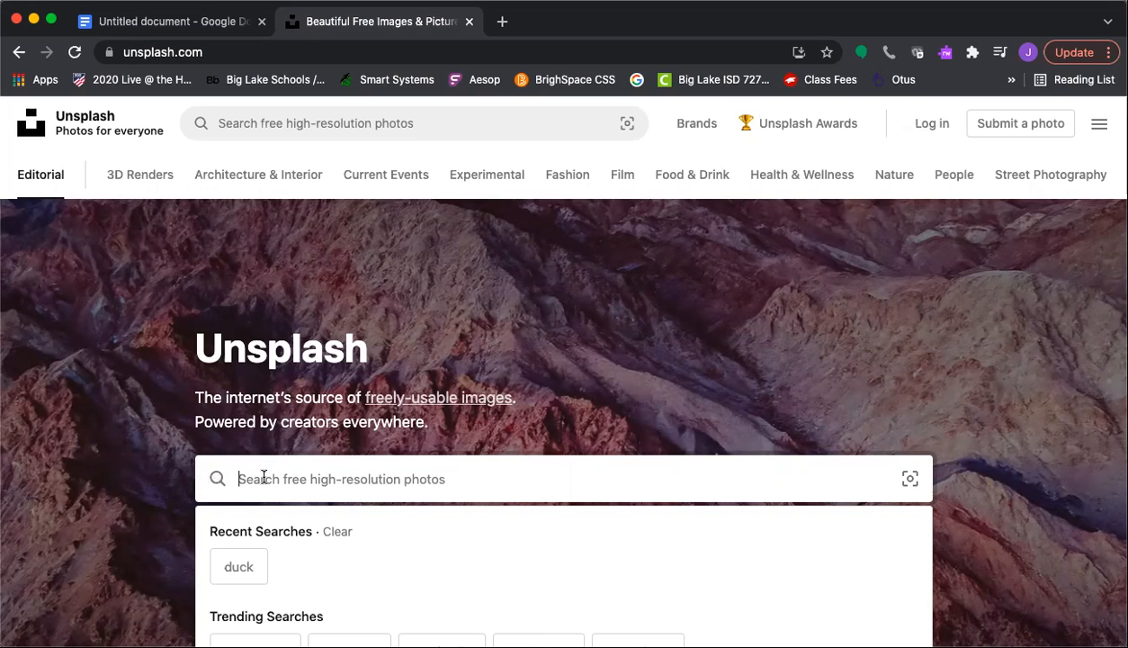
text(duck)
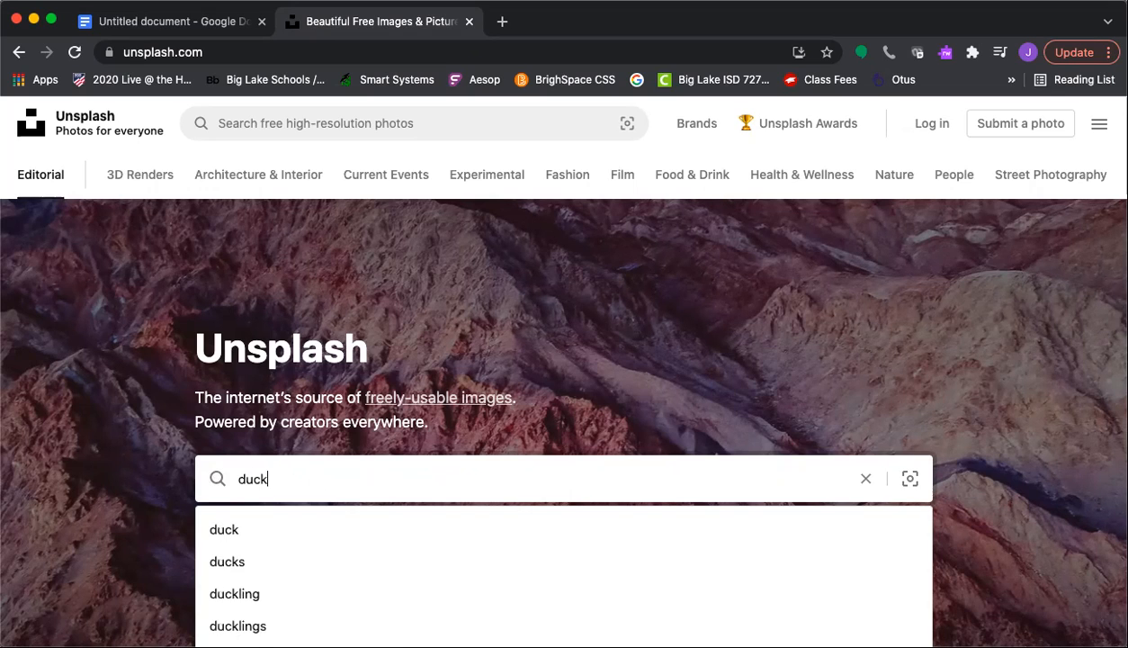
key(Return)
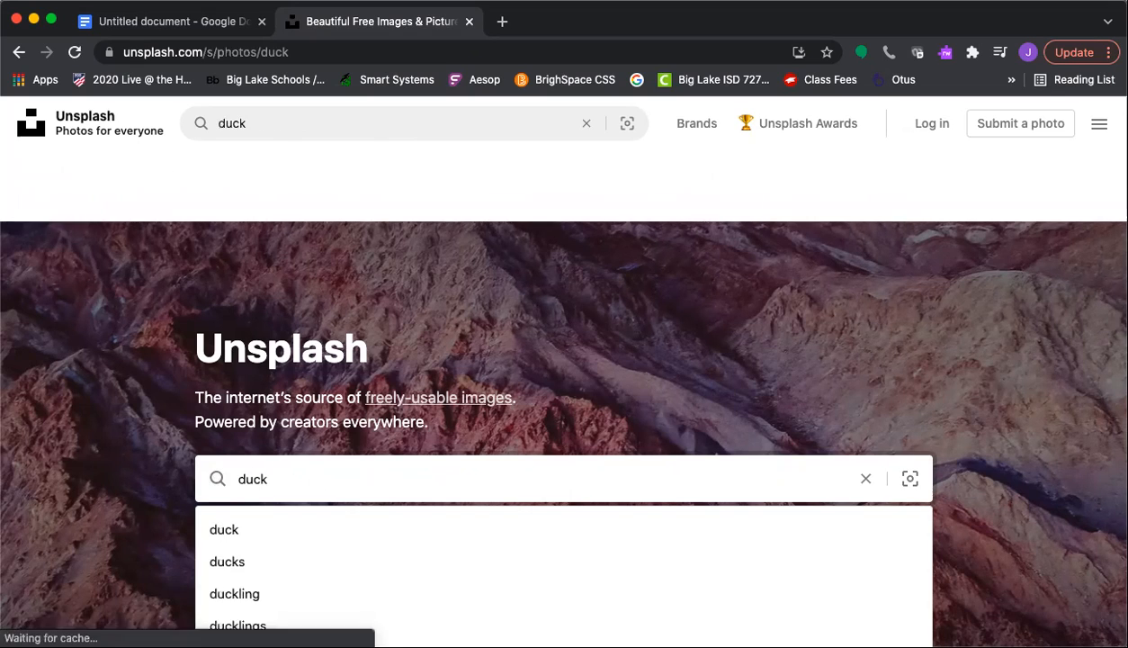
scroll(295, 475, down, 8)
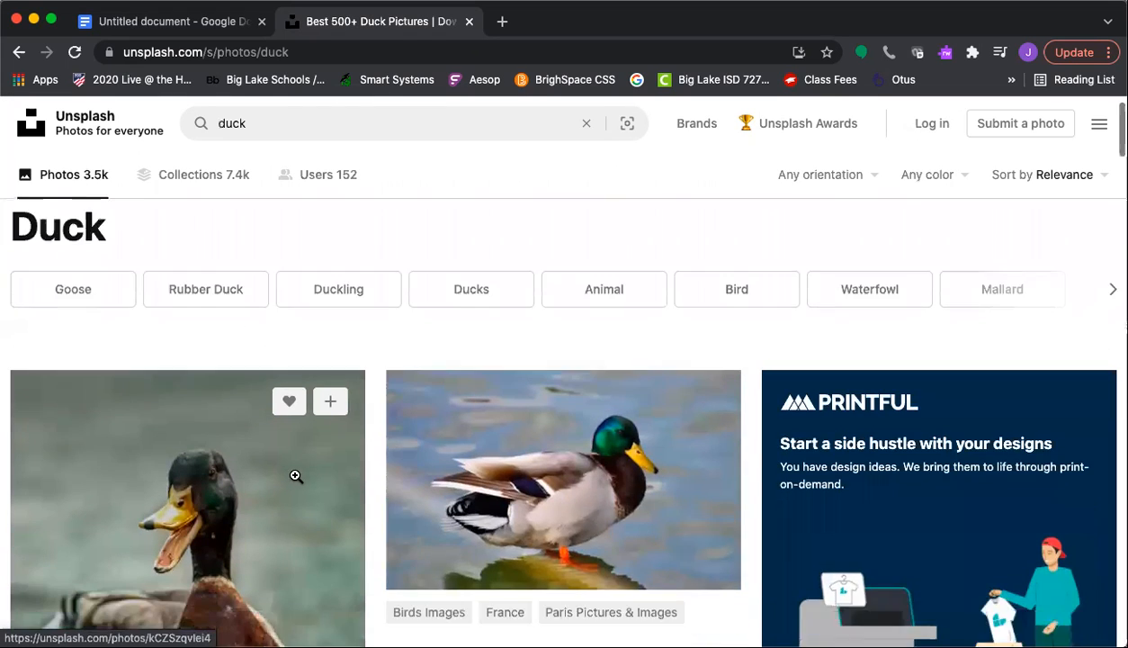
scroll(295, 475, down, 12)
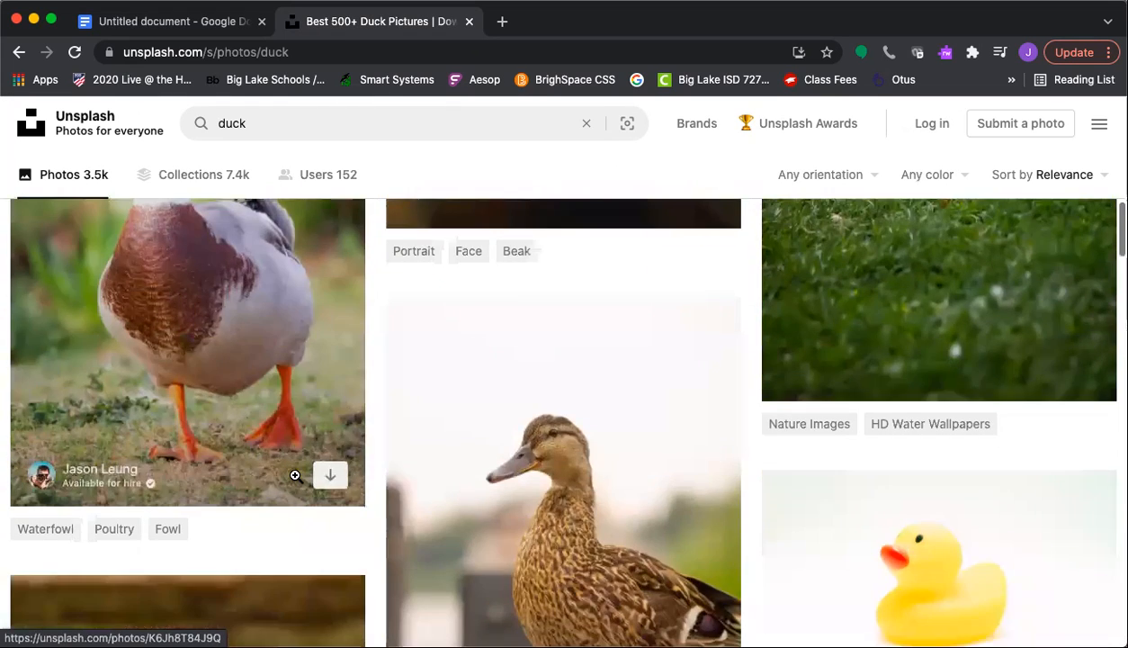
scroll(262, 454, down, 11)
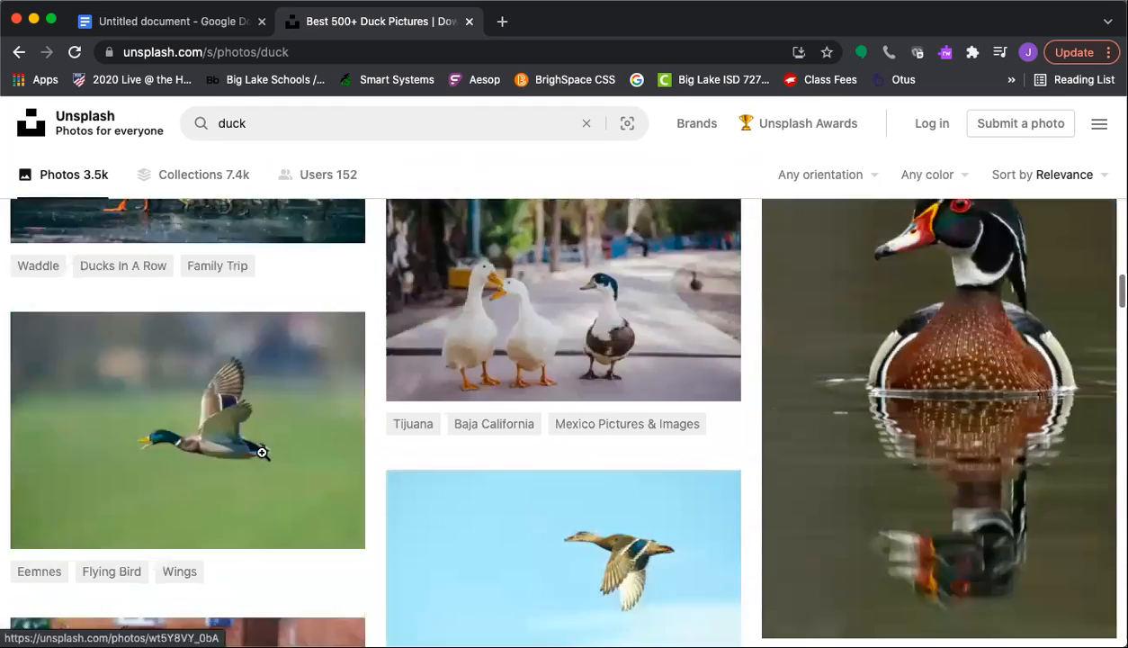
scroll(262, 454, up, 7)
scroll(262, 457, down, 6)
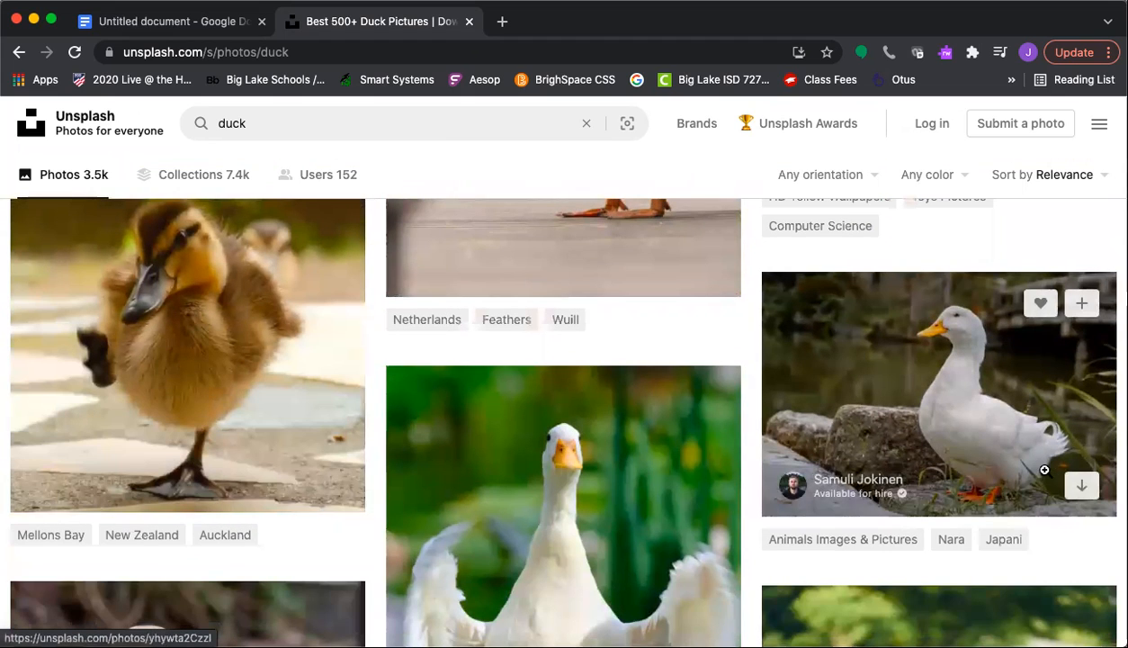
Open the white duck on gray rock photo, copy the image, and return to the untitled document
click(992, 402)
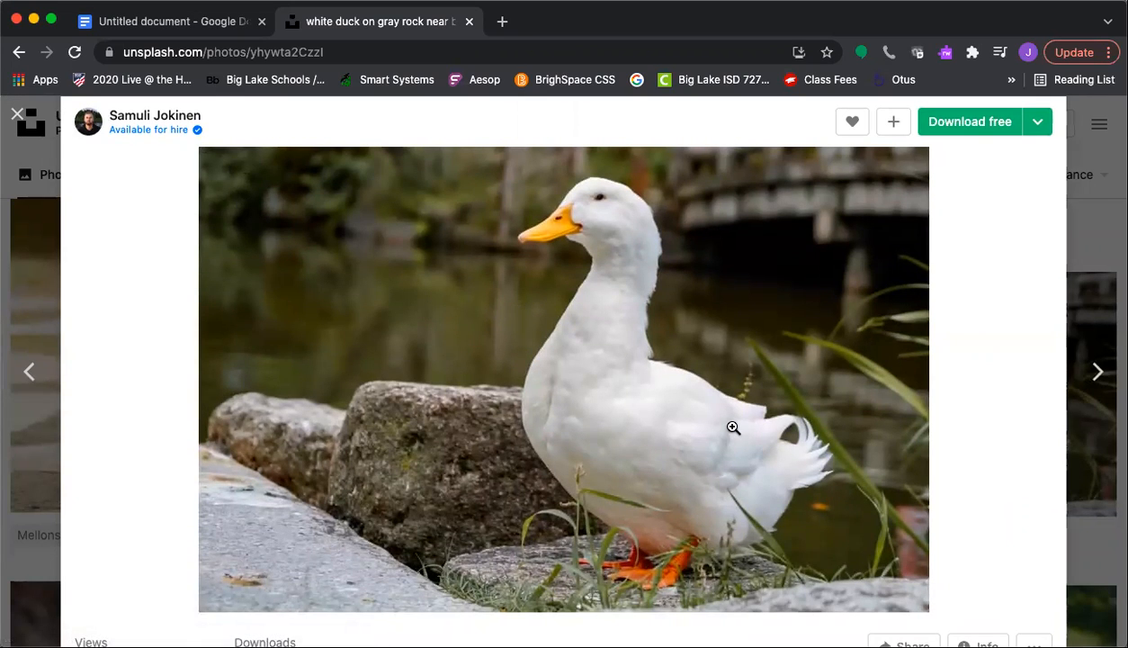
drag(571, 387, 538, 413)
right_click(572, 411)
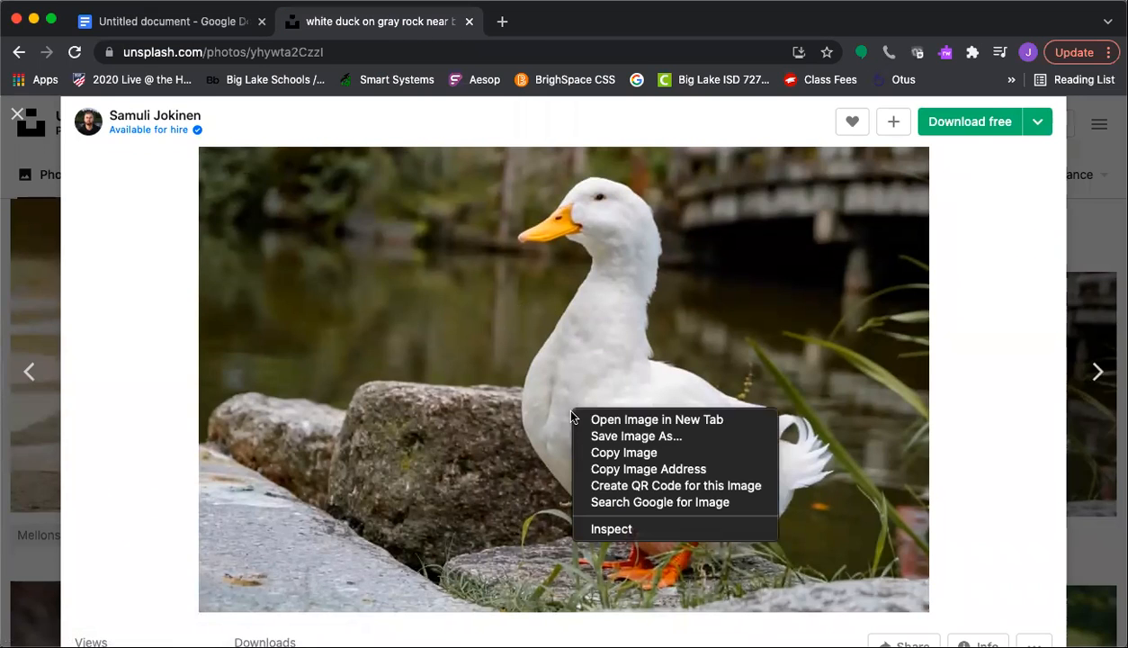
click(604, 453)
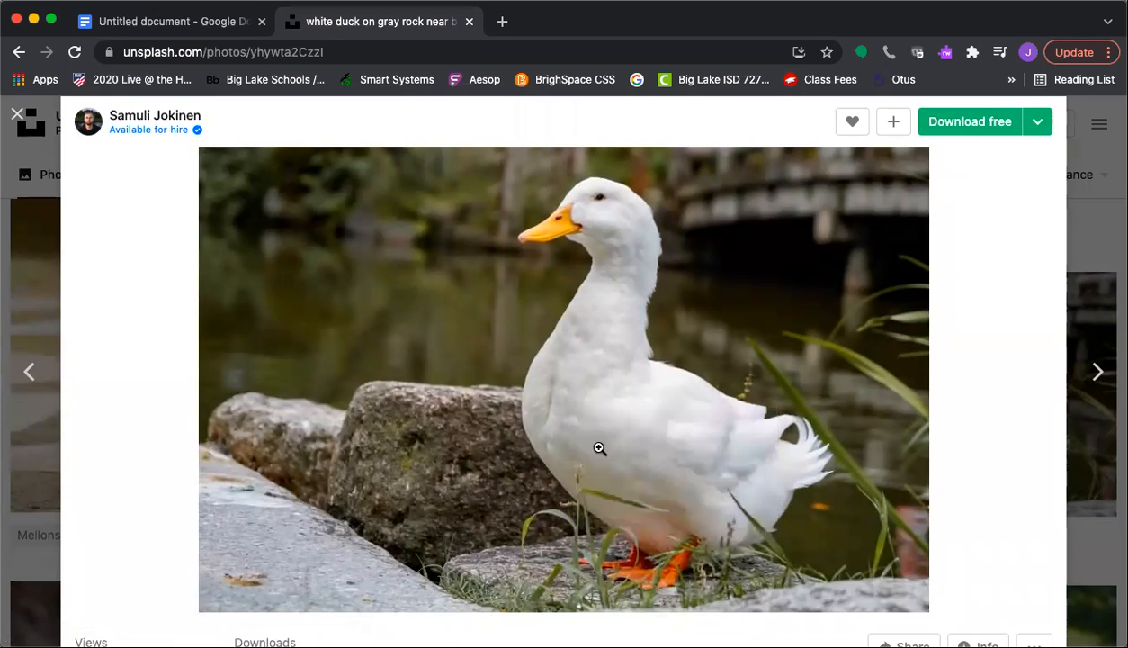
click(133, 22)
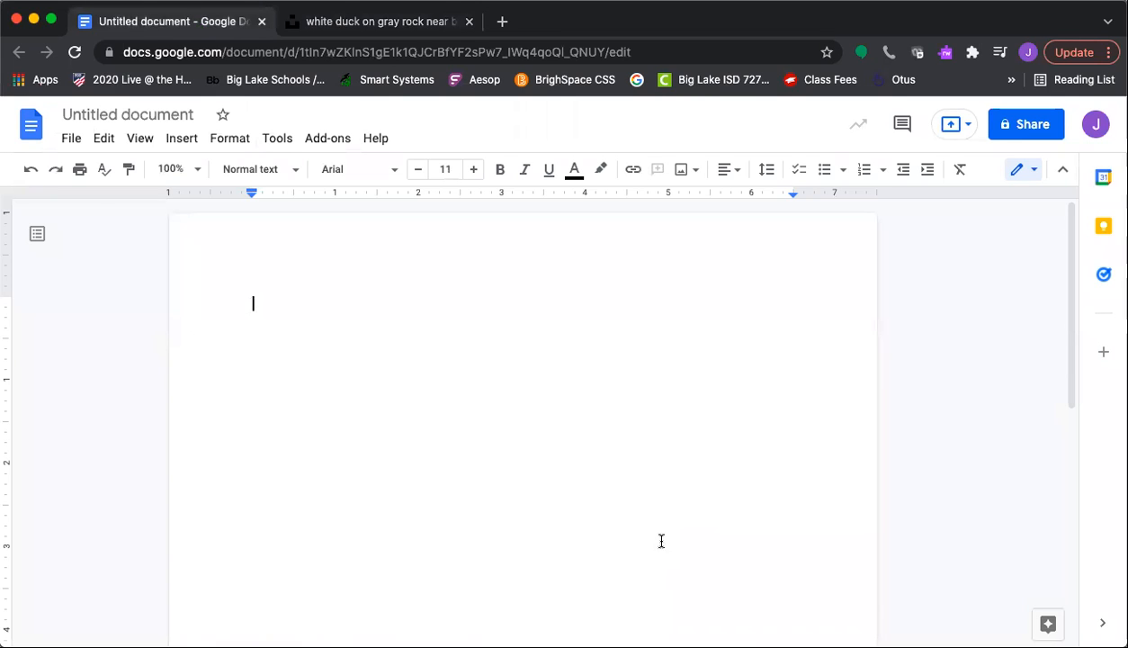
Paste the copied duck photo into the document with Edit > Paste
click(103, 140)
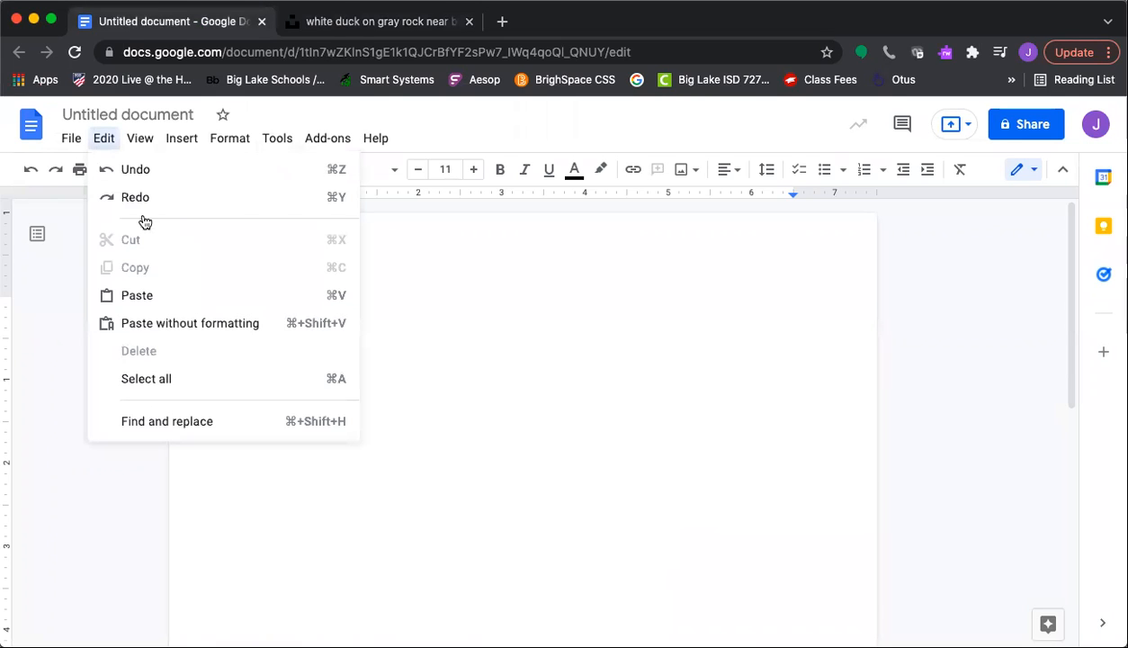
click(179, 298)
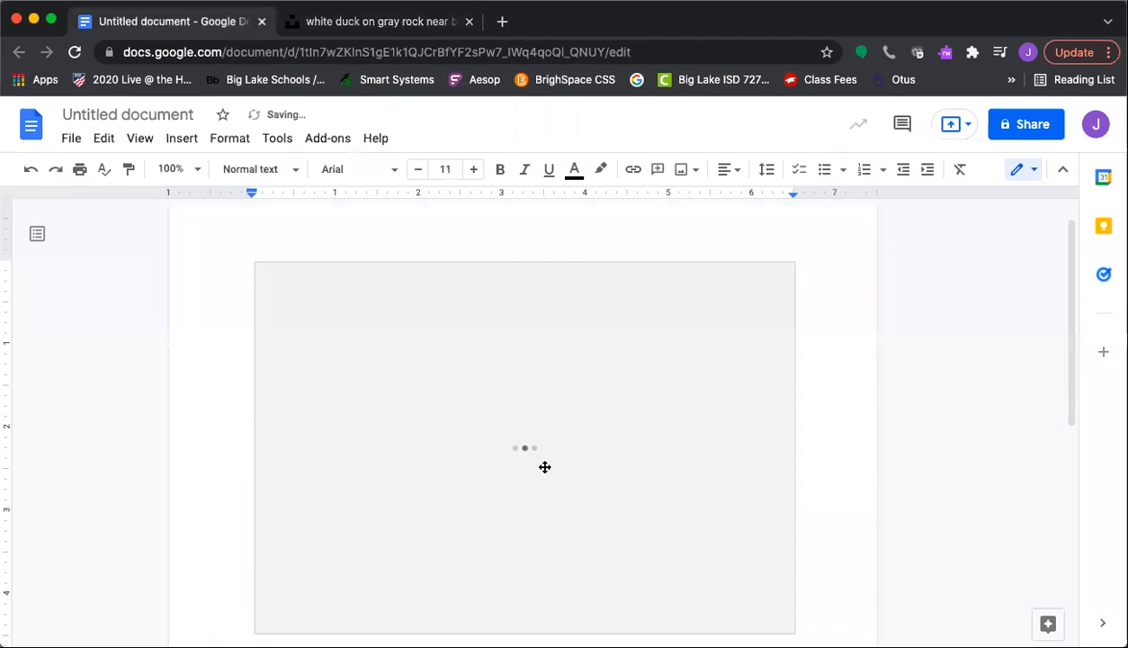
scroll(613, 491, down, 2)
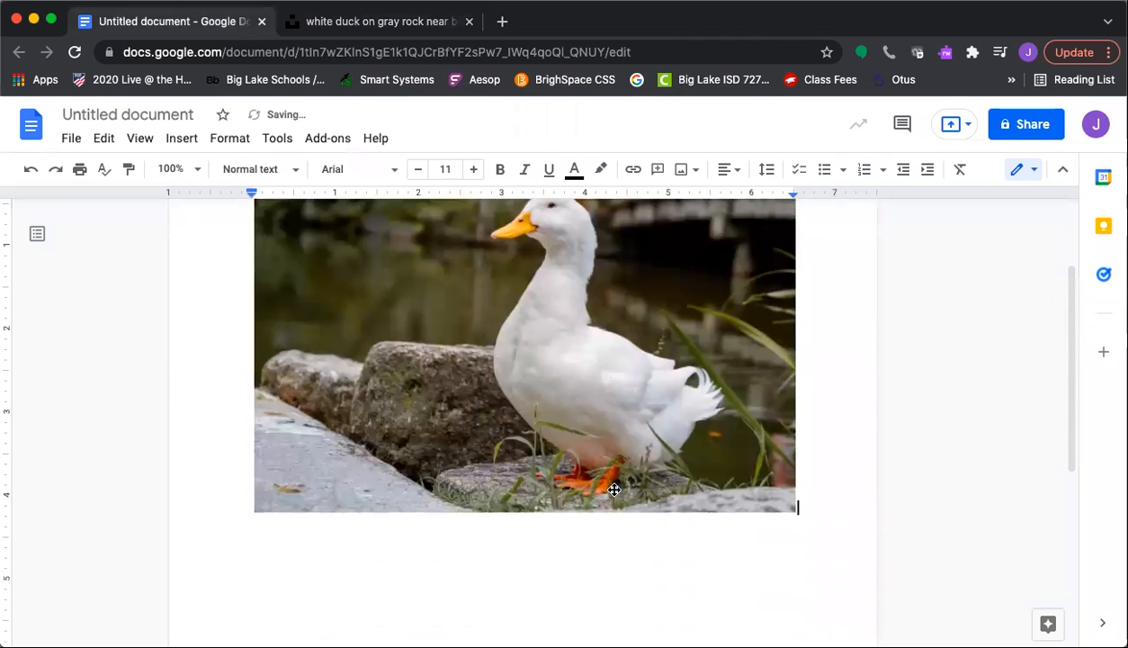
scroll(738, 471, down, 1)
scroll(738, 471, up, 4)
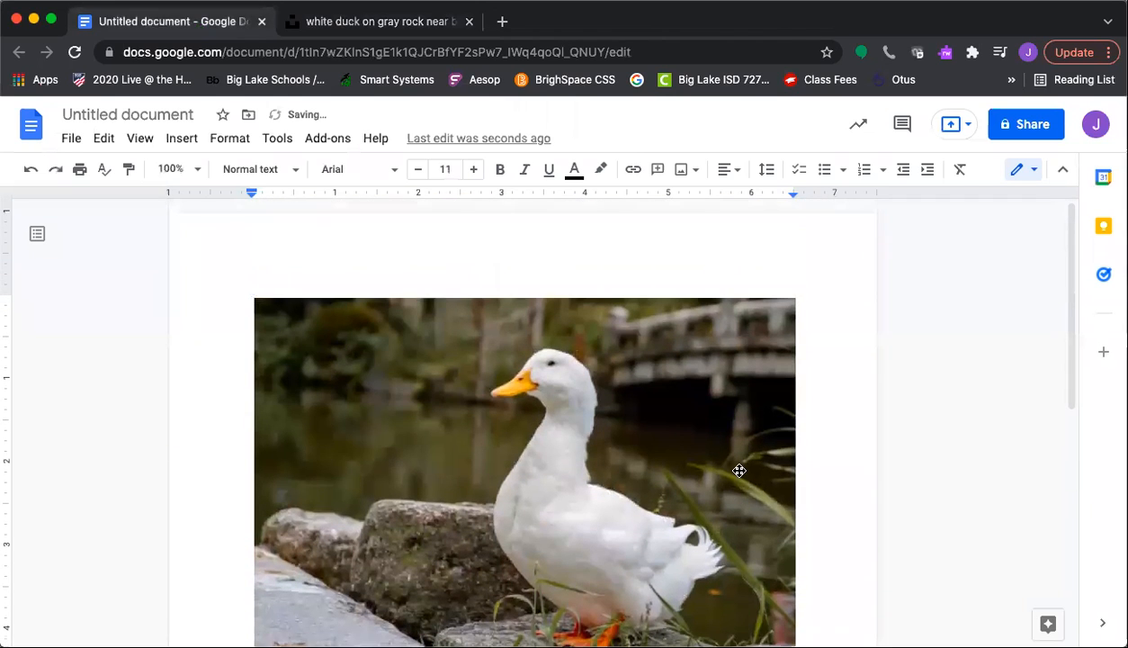
Close the Unsplash tab and select the pasted duck photo
click(403, 28)
click(468, 21)
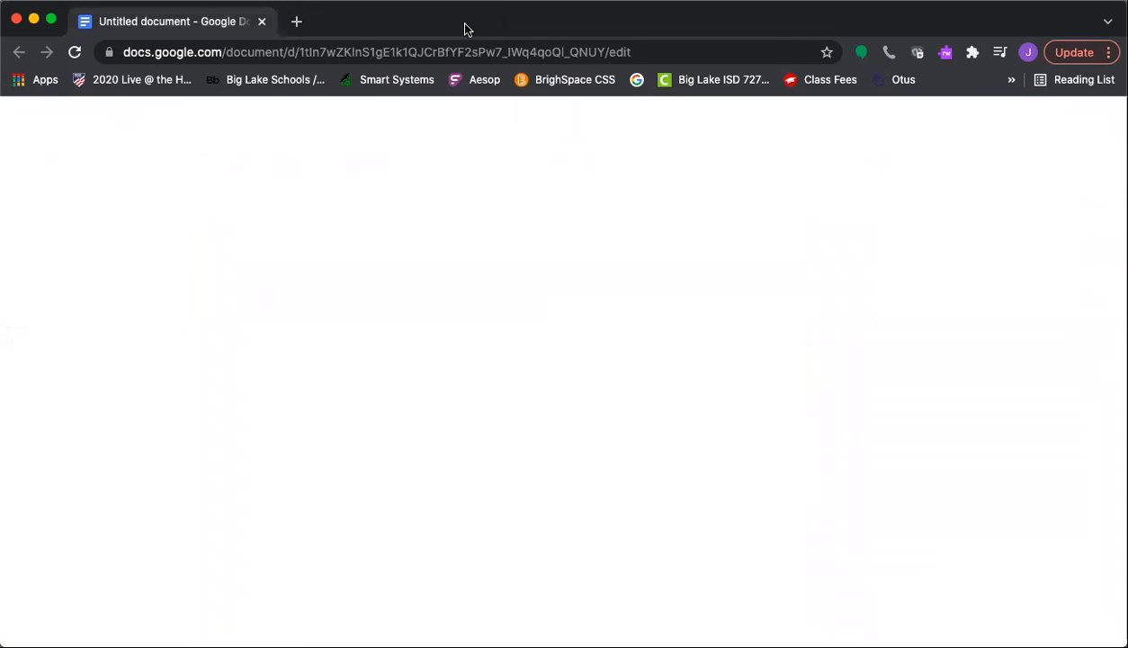
scroll(583, 357, down, 2)
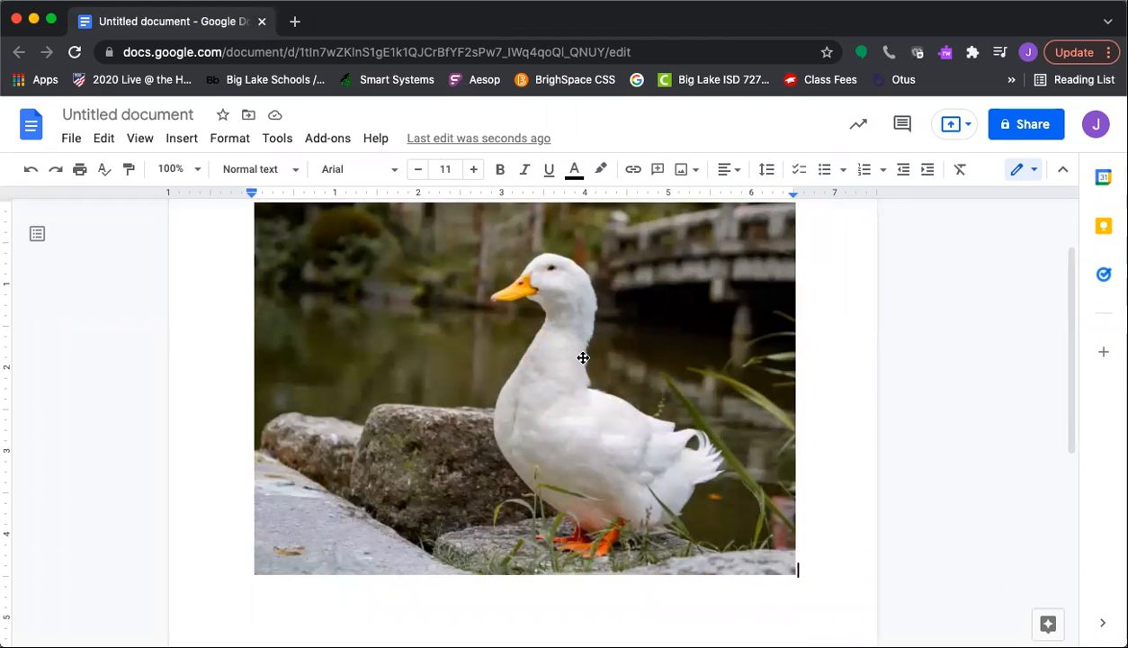
click(543, 437)
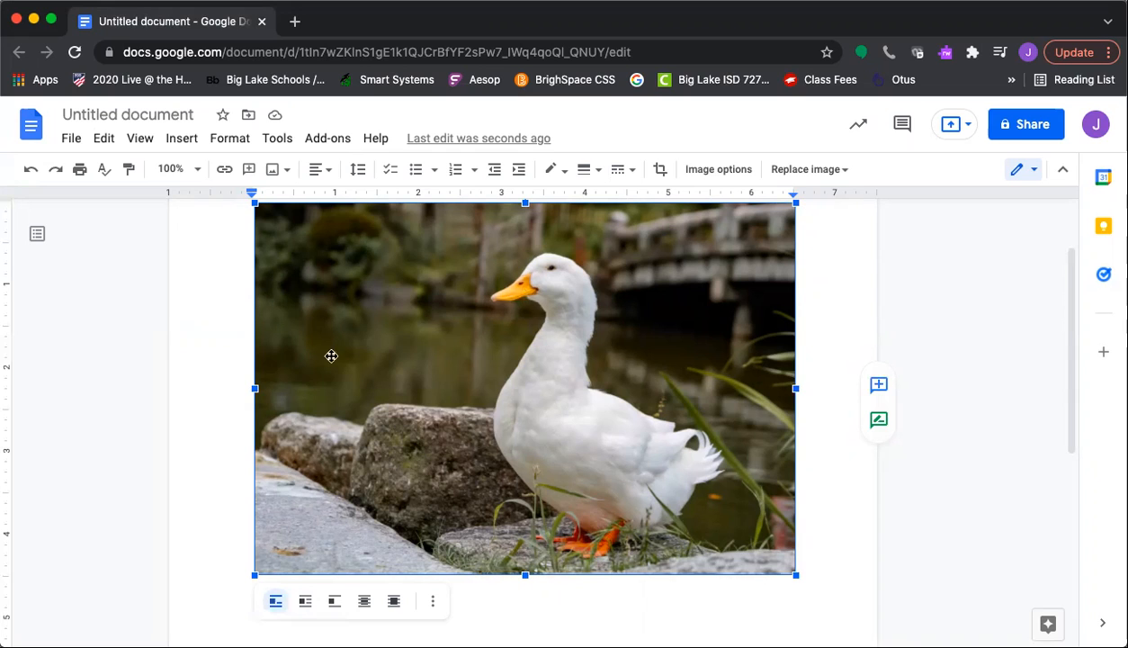
Set the photo to In front of text, type 'czech' above it, and nudge the photo down
click(364, 601)
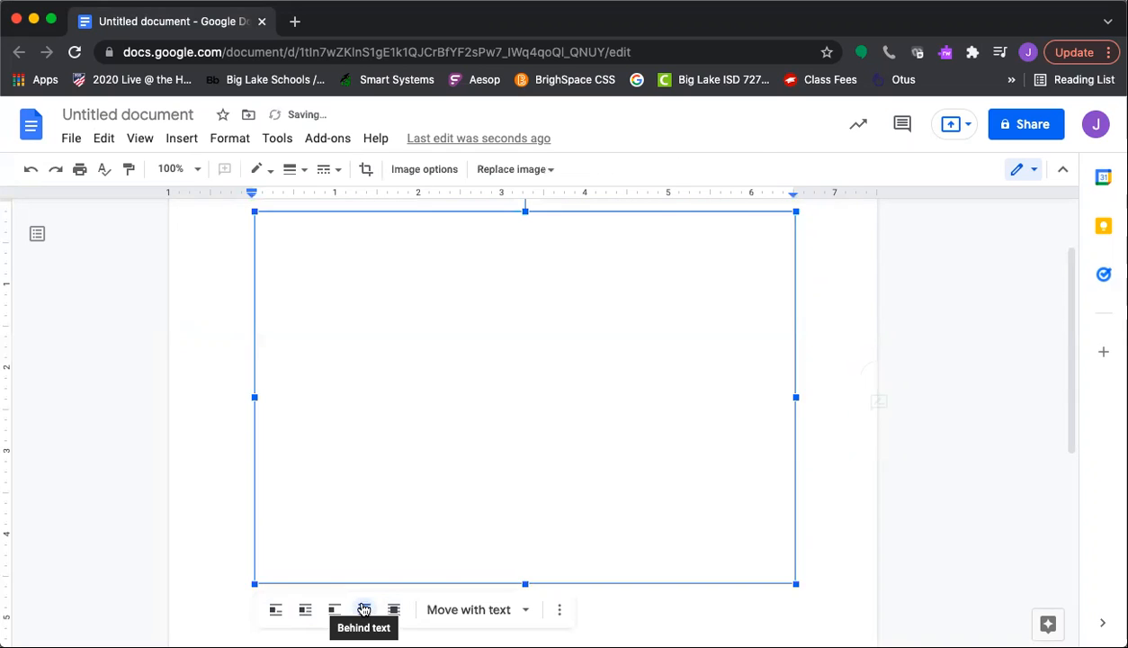
click(393, 610)
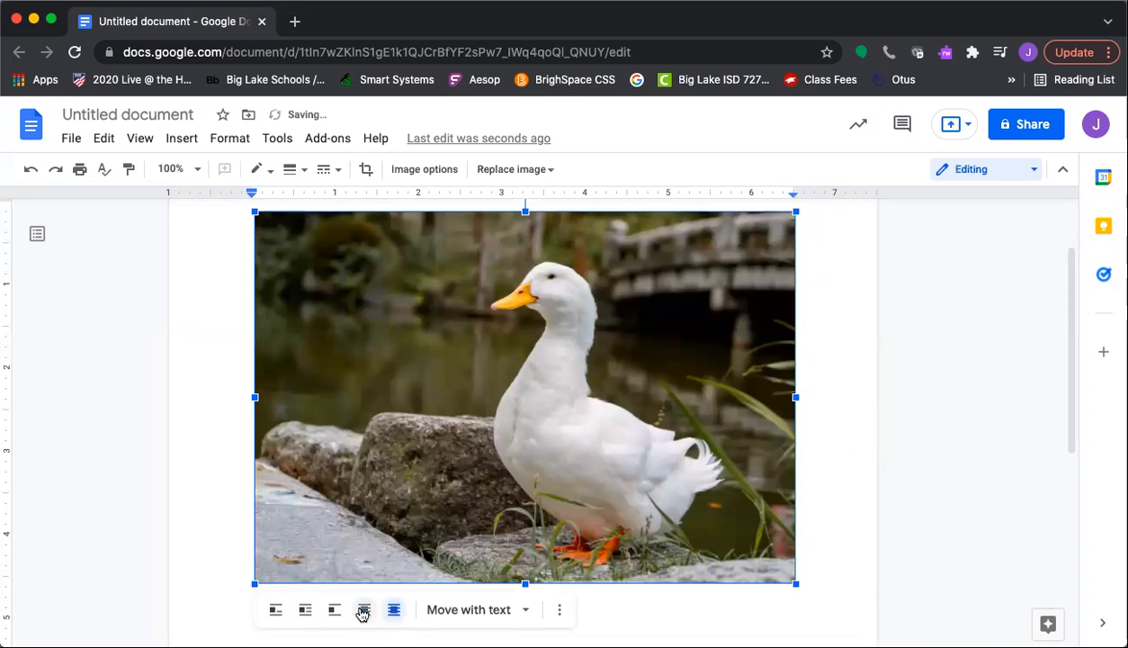
click(812, 577)
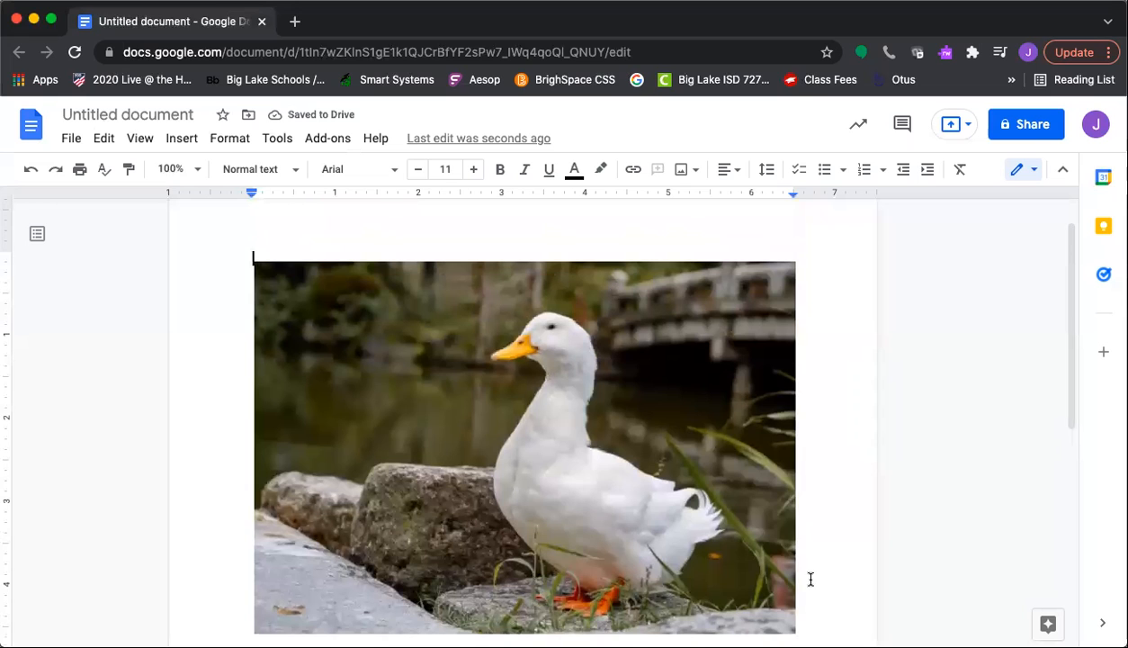
text(c)
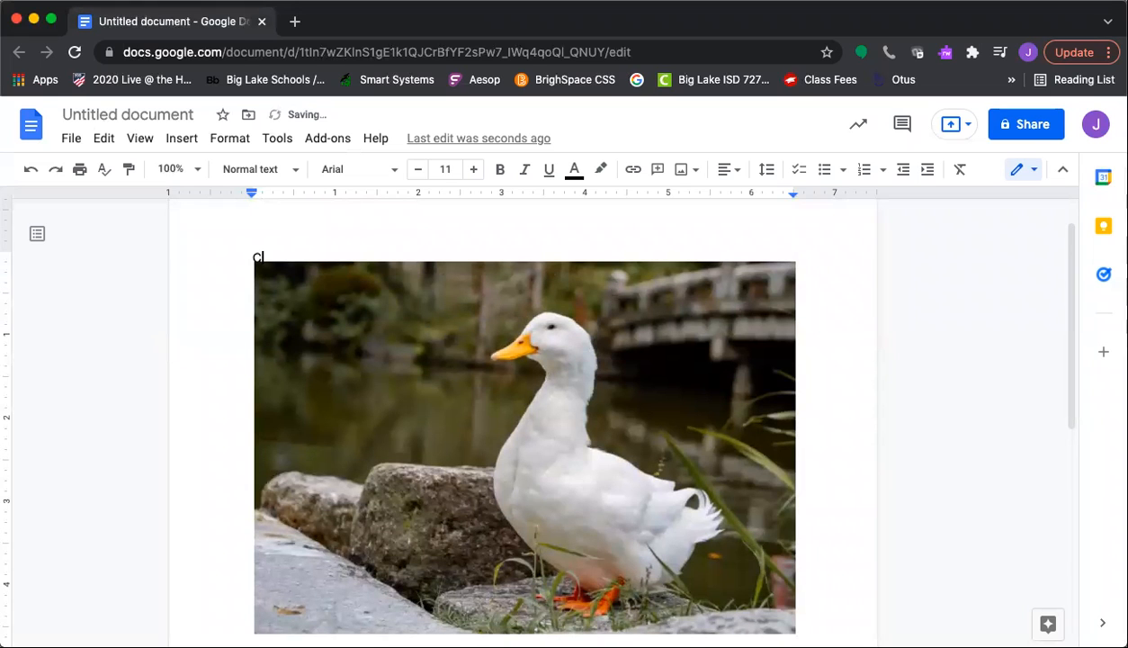
text(zech)
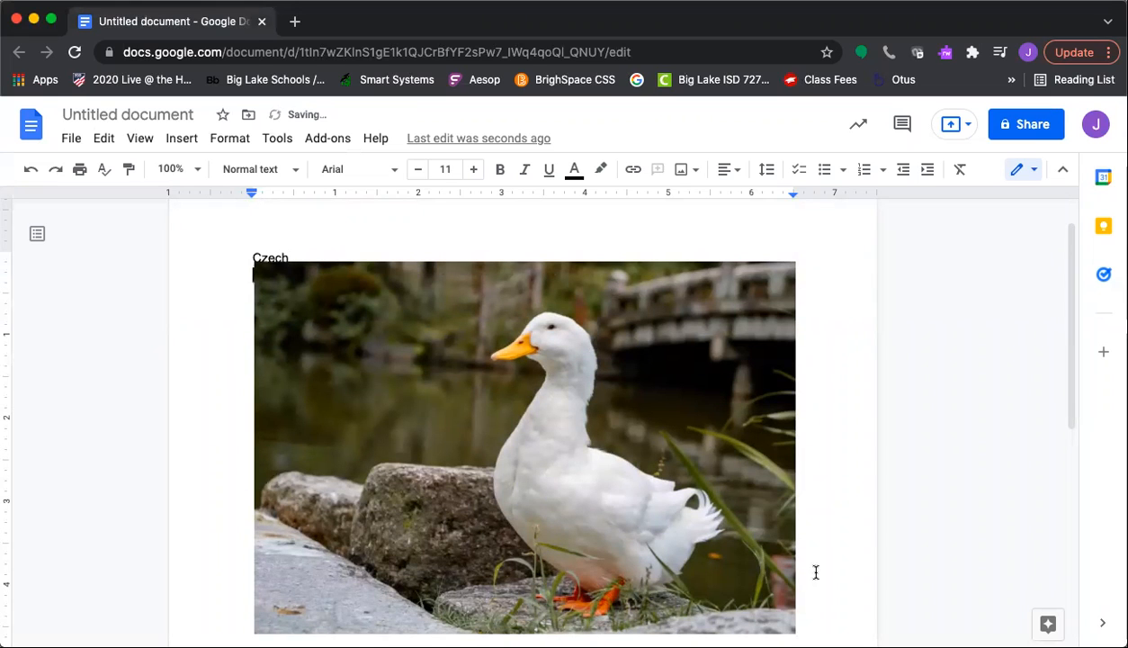
drag(694, 520, 697, 534)
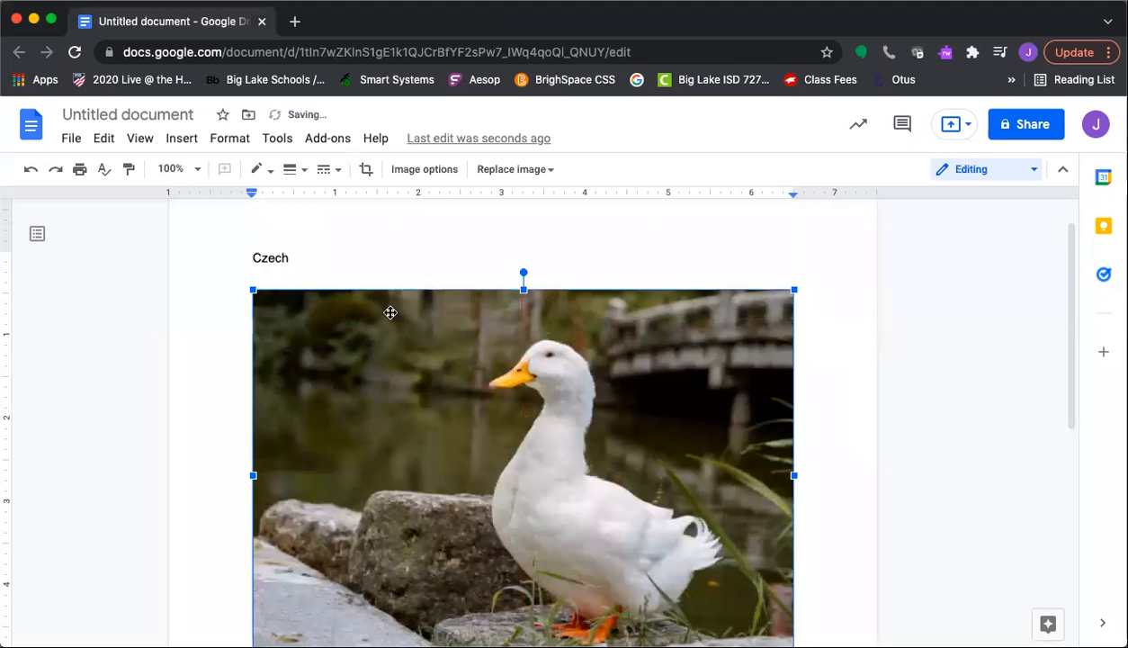
scroll(400, 404, down, 3)
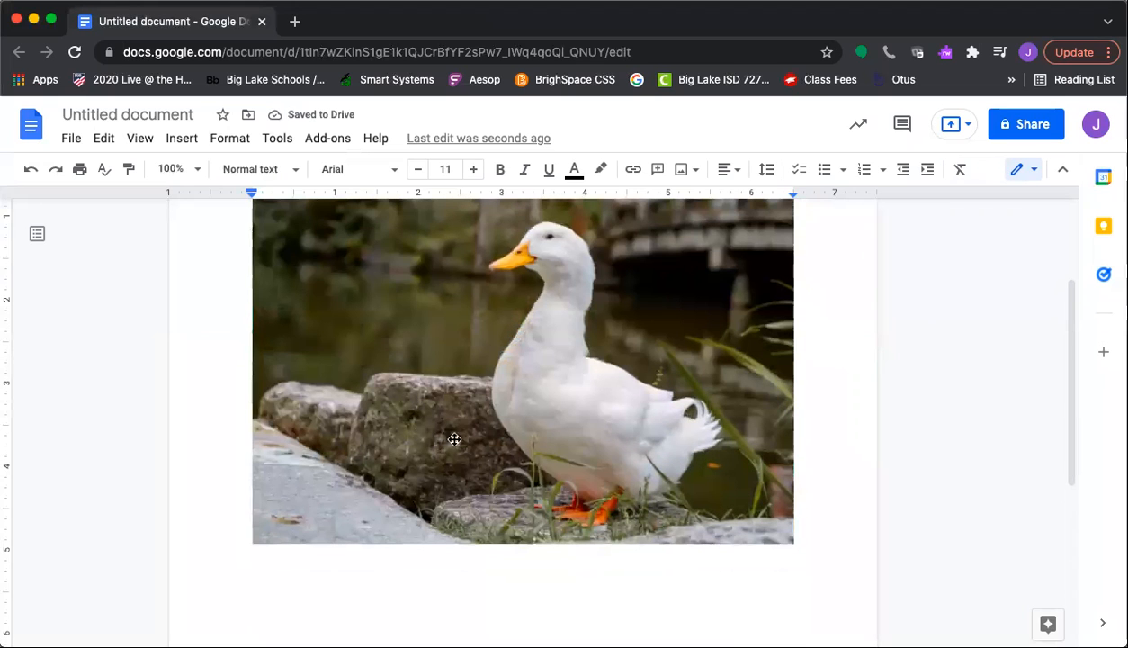
Drag the duck photo up, then back down so it sits just under the 'Czech' line
scroll(541, 378, up, 2)
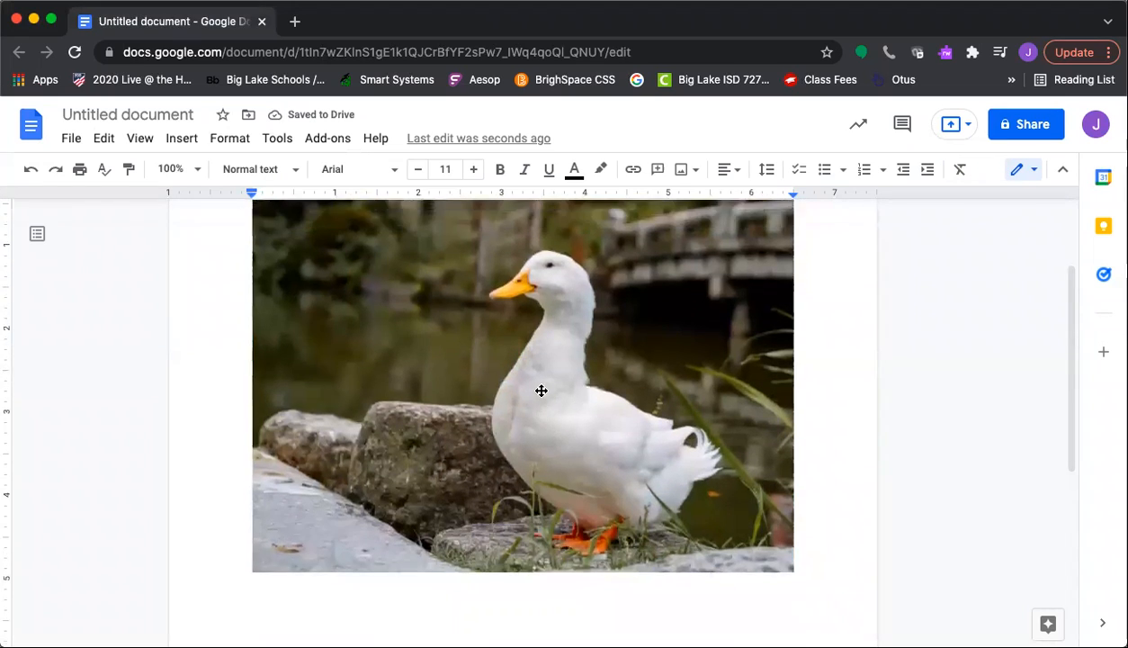
drag(427, 524, 433, 497)
drag(531, 416, 506, 464)
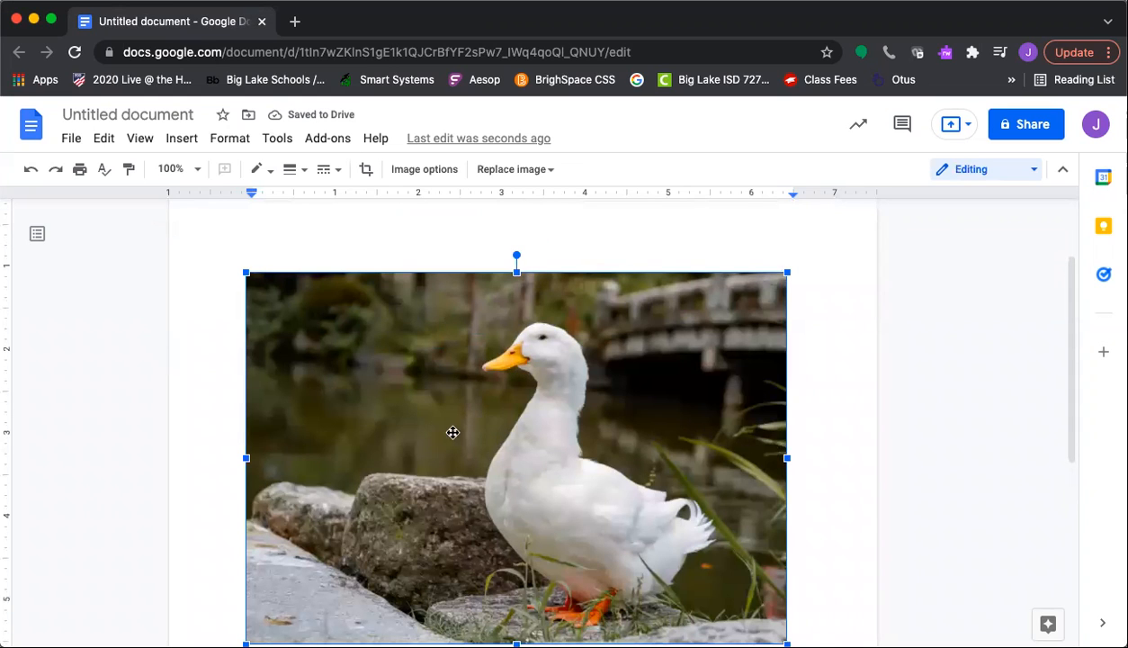
scroll(492, 434, down, 1)
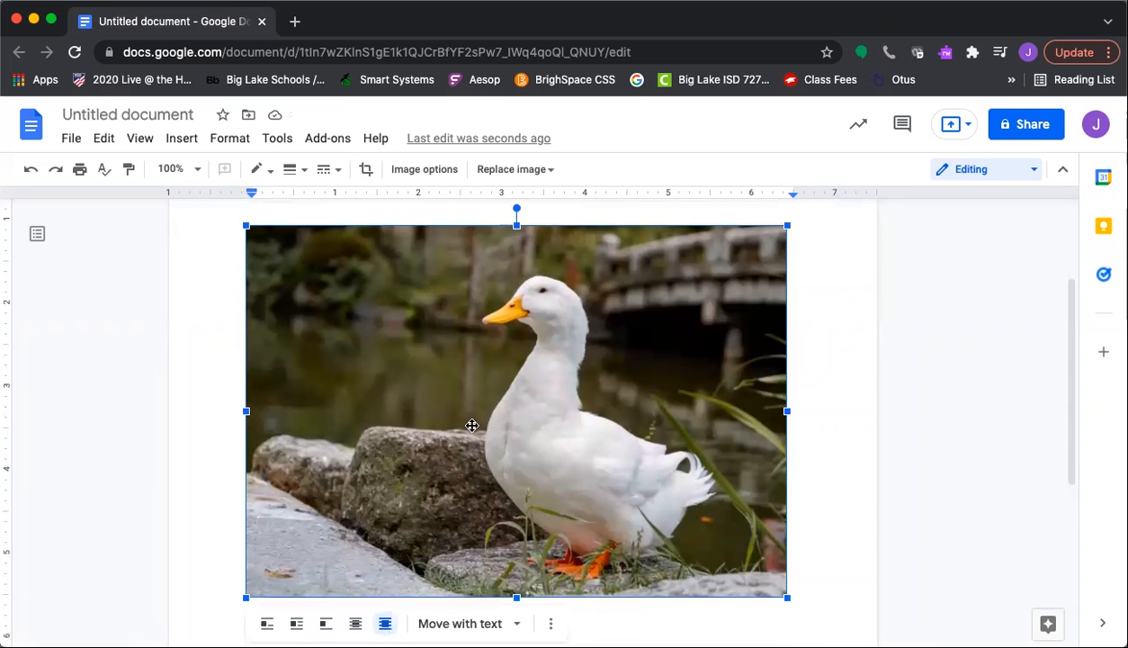
Crop the duck photo's left, right and top edges in close around the duck
double_click(472, 424)
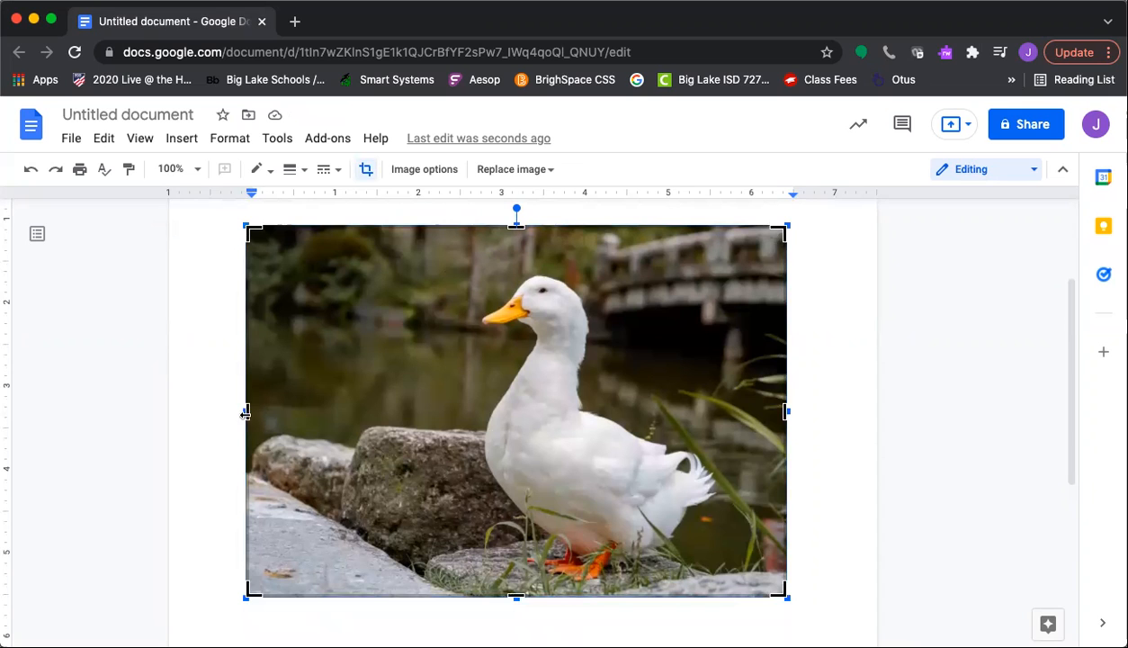
drag(244, 413, 435, 416)
drag(773, 415, 716, 412)
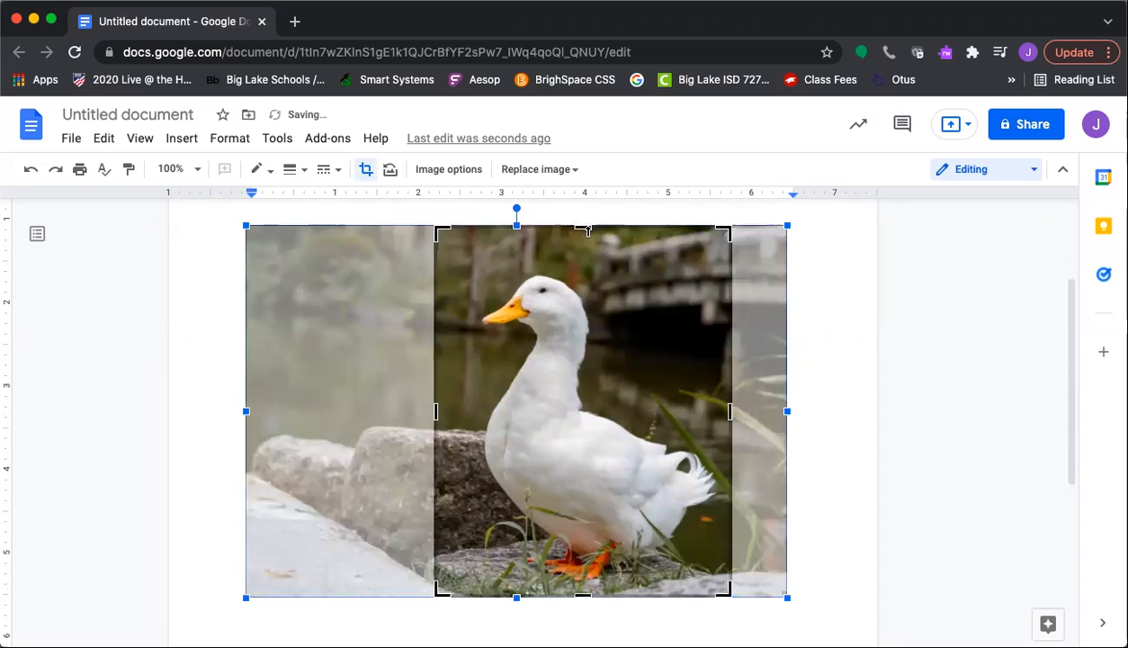
drag(586, 231, 586, 244)
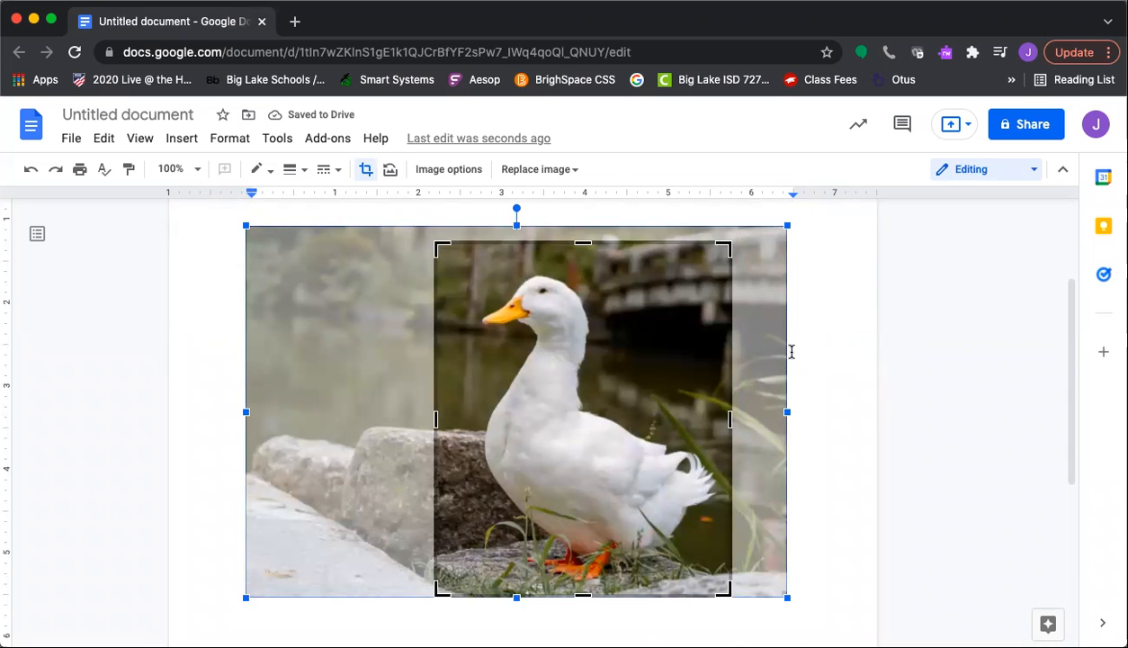
click(792, 351)
scroll(611, 486, down, 3)
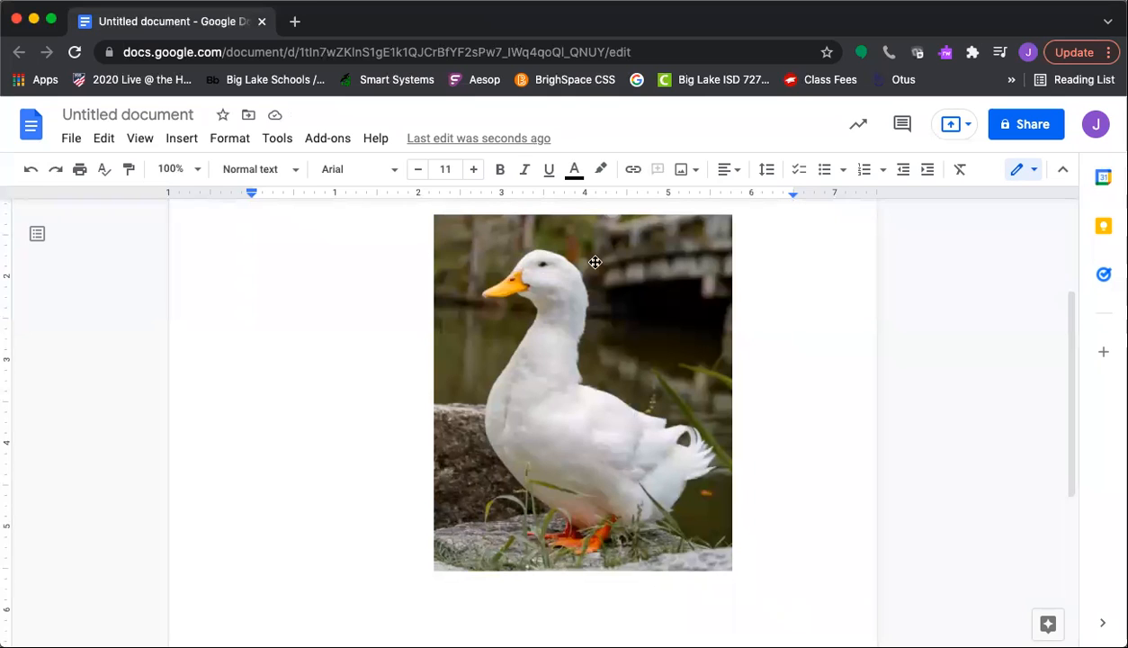
In Image options > Size & Rotation, change the height from 4.29 to 8 in with aspect ratio locked
right_click(586, 377)
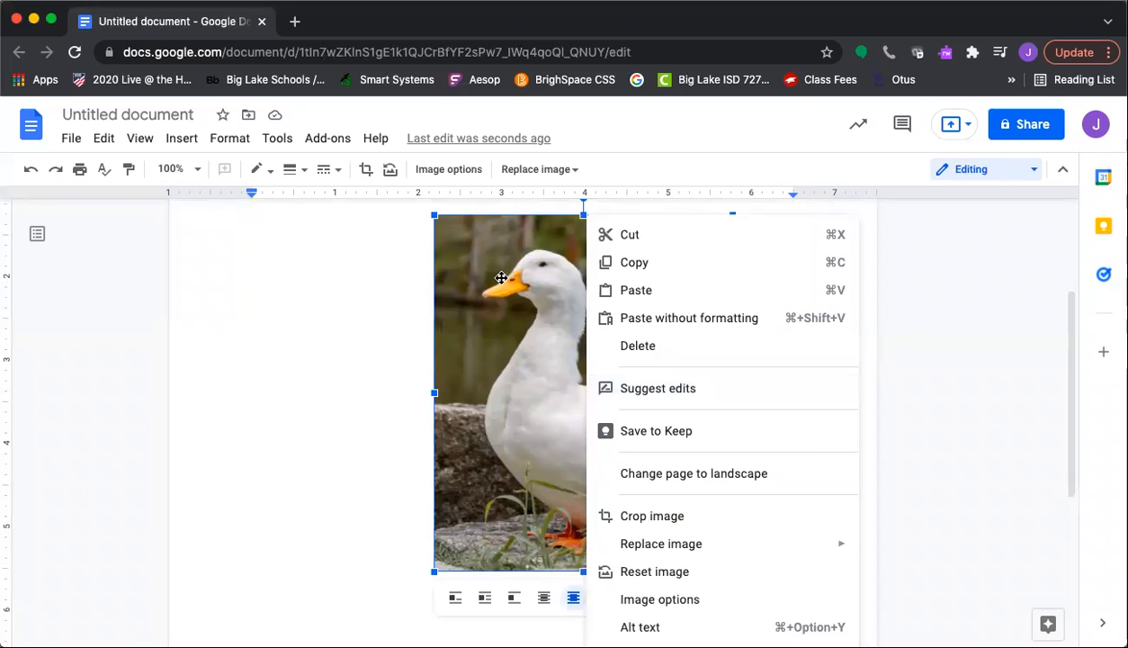
click(707, 608)
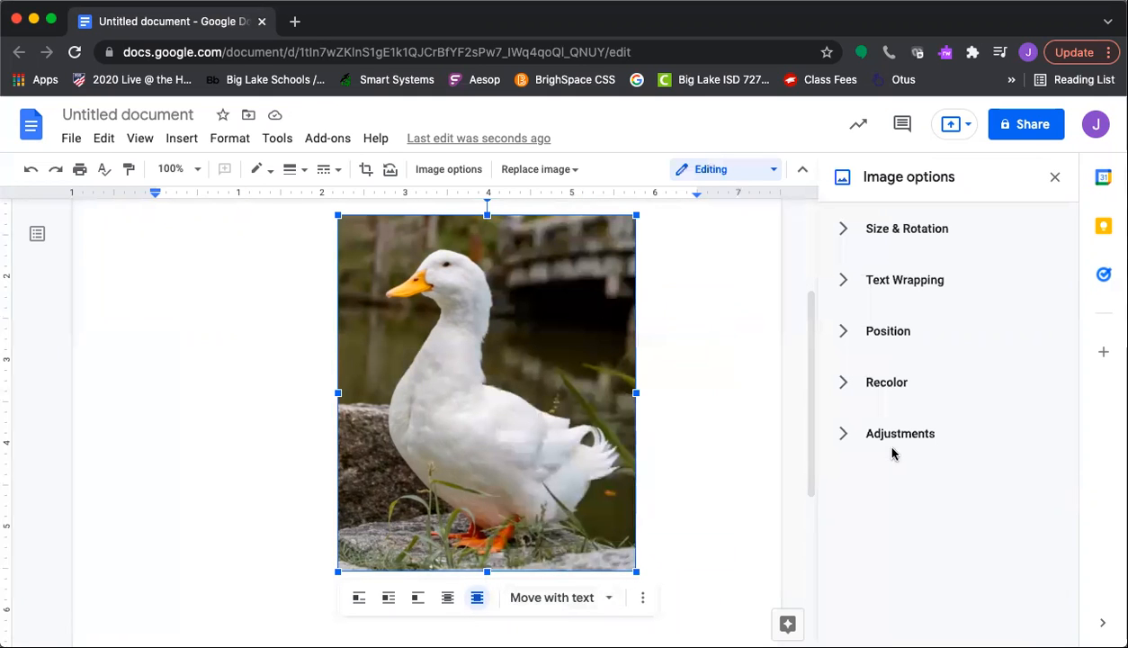
click(877, 238)
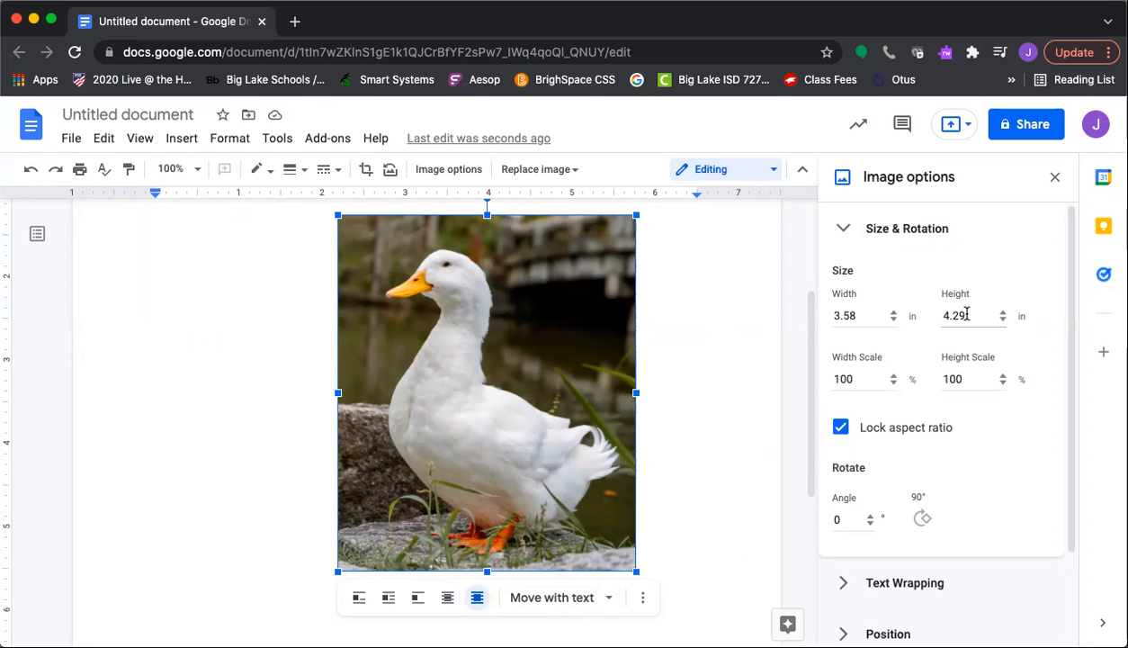
drag(966, 314, 939, 316)
text(8)
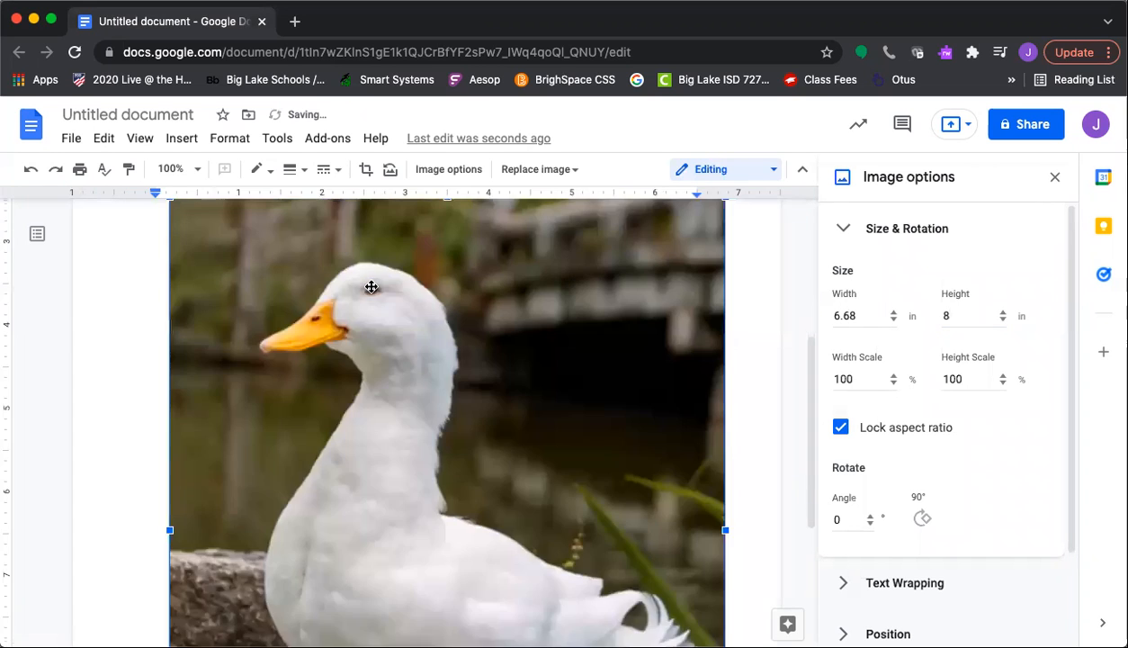
Re-crop the photo's left edge until the image is 6 in wide
scroll(371, 286, up, 2)
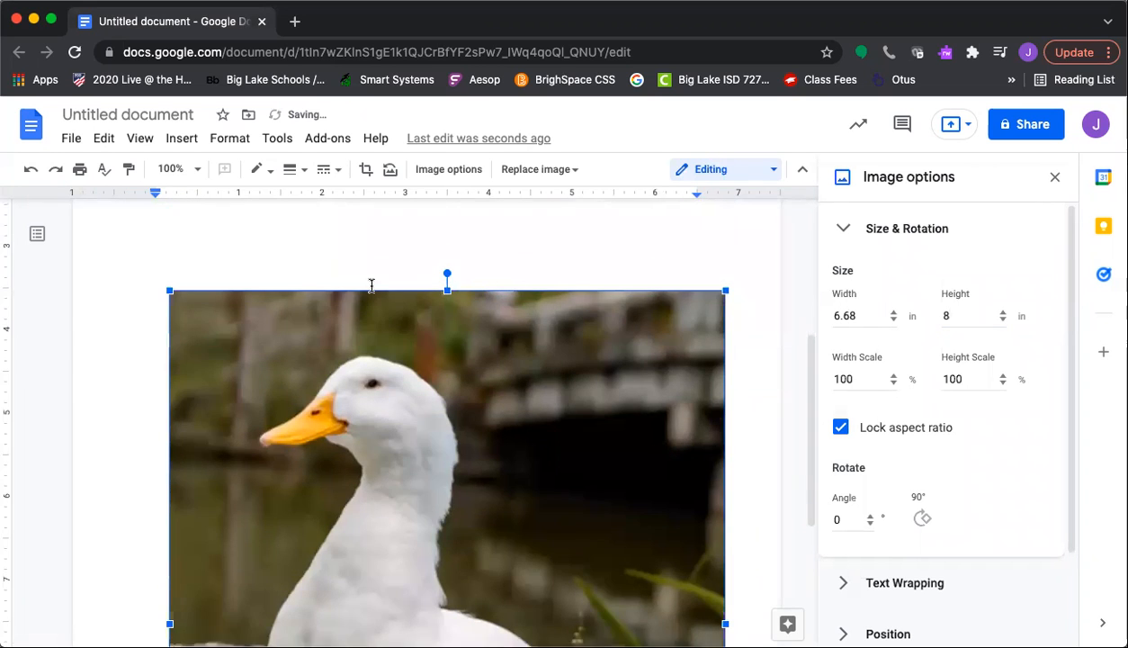
drag(423, 373, 567, 370)
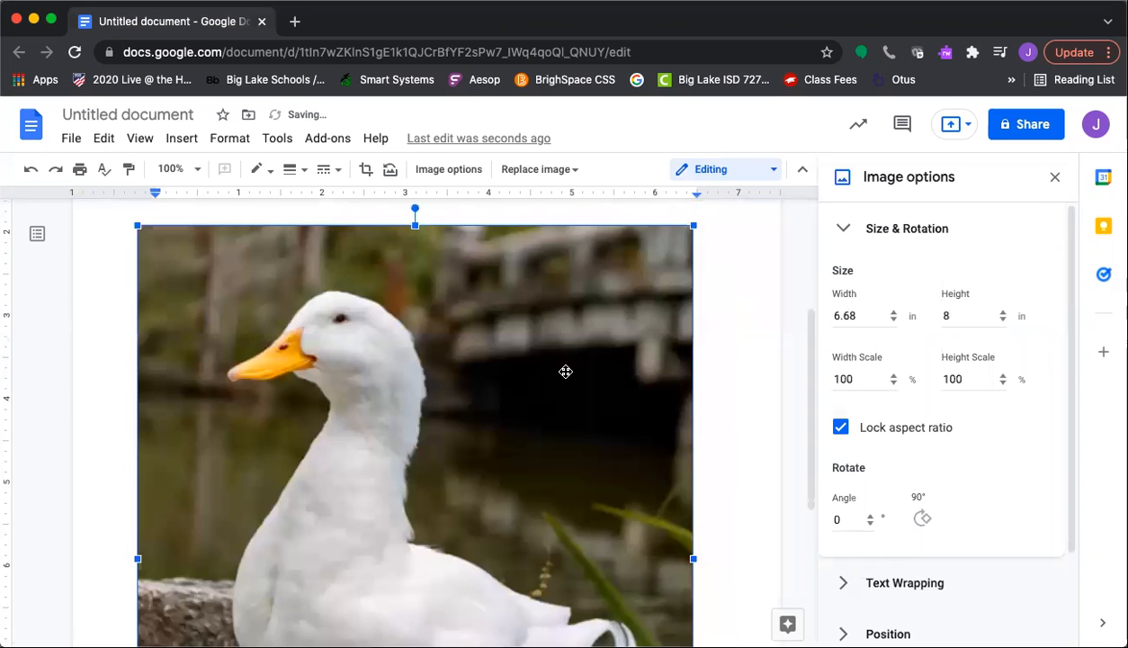
scroll(409, 419, down, 3)
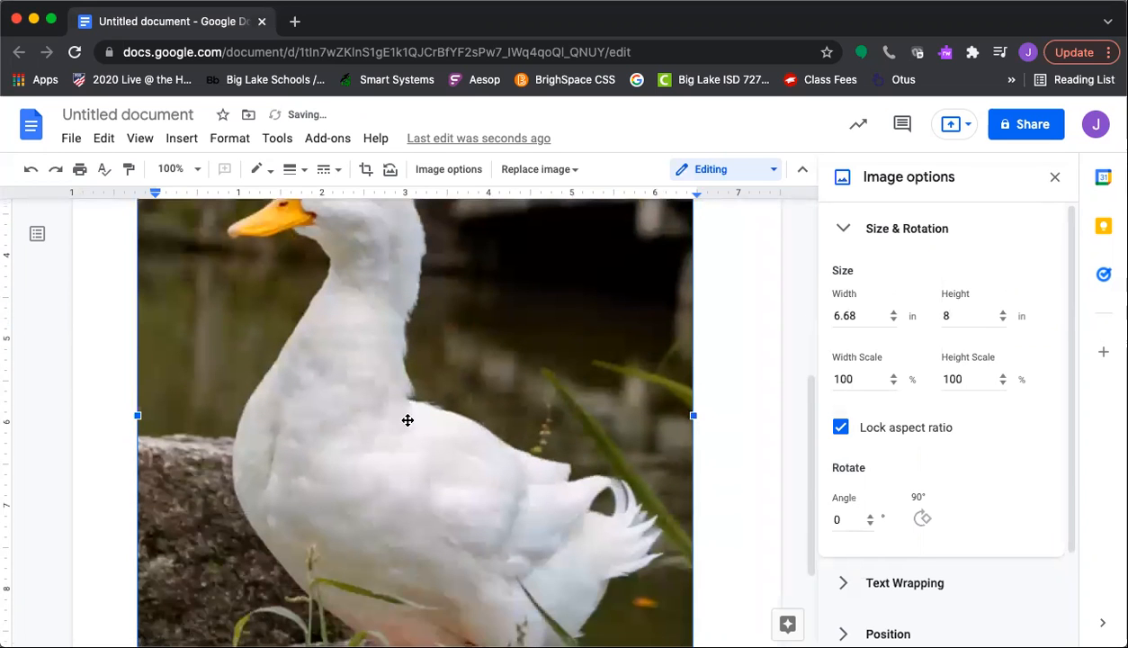
double_click(213, 340)
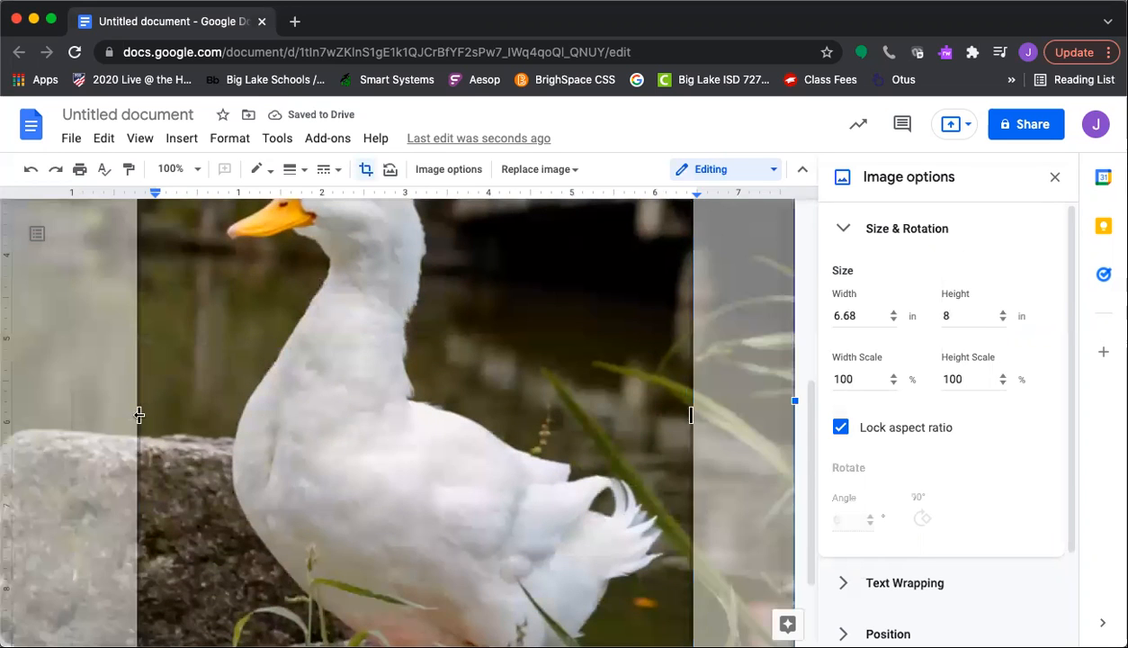
drag(139, 414, 176, 415)
drag(176, 415, 196, 414)
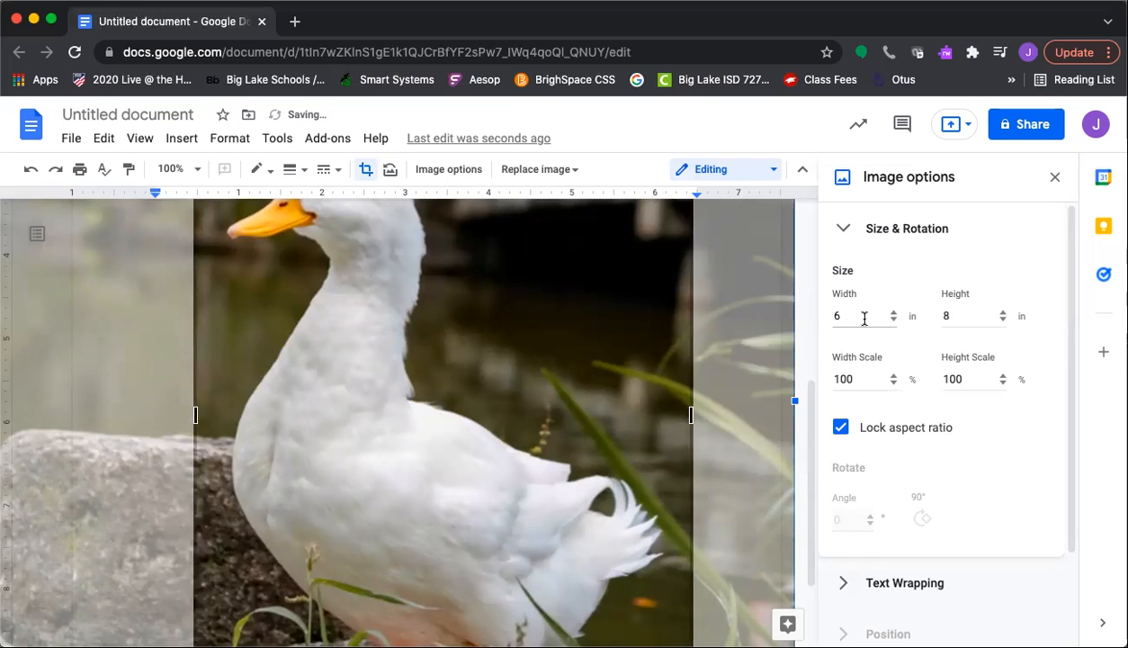
scroll(663, 349, up, 1)
scroll(598, 233, up, 5)
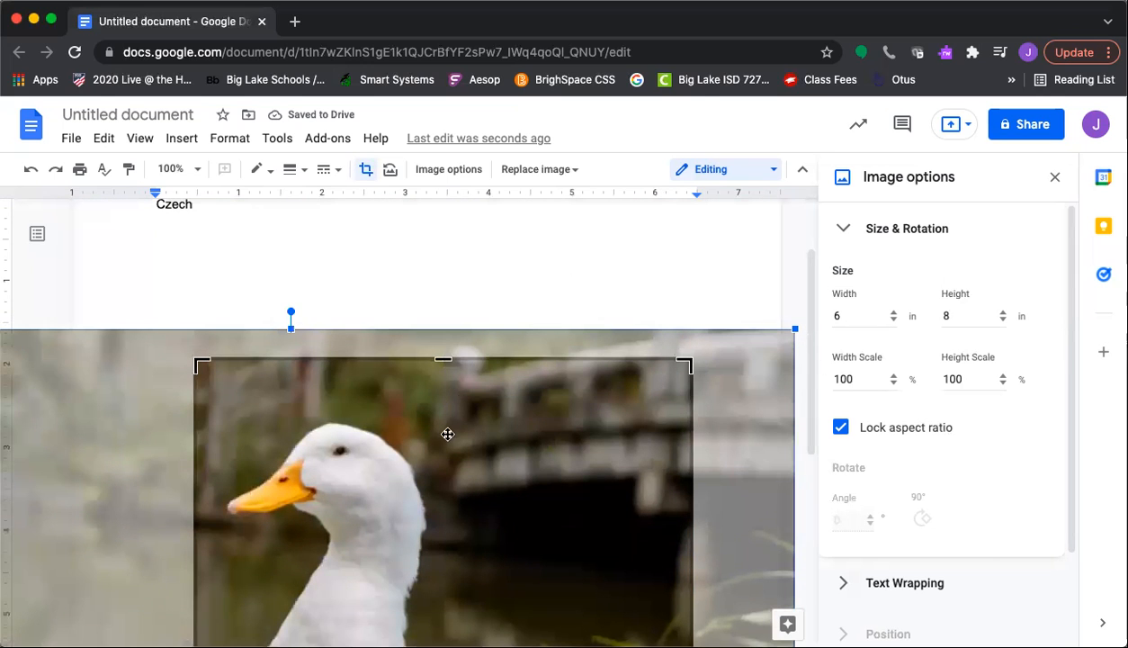
click(476, 249)
Reselect the photo to confirm its 6 in by 8 in size, then open the zoom choices
scroll(453, 378, down, 4)
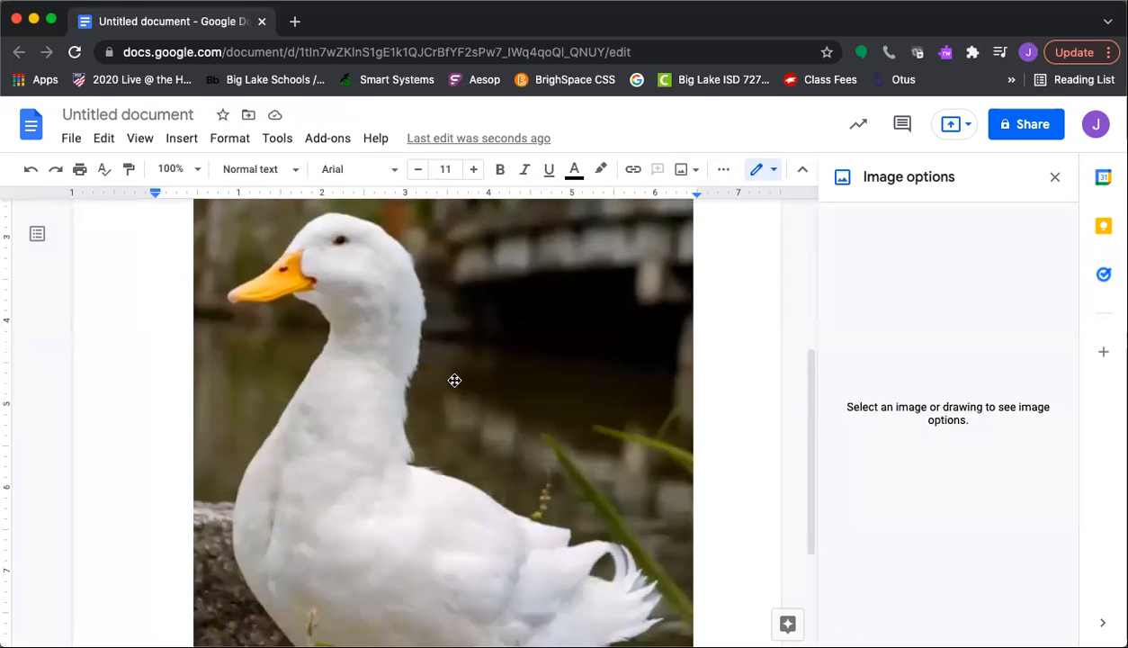
scroll(454, 380, down, 4)
click(454, 376)
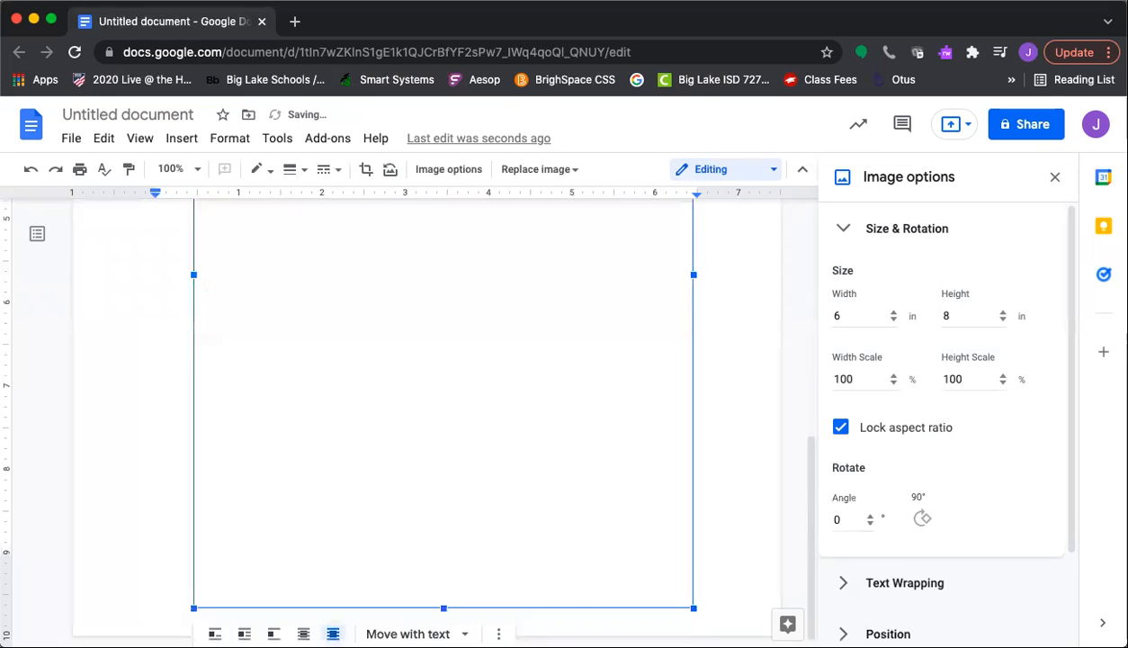
scroll(455, 376, down, 2)
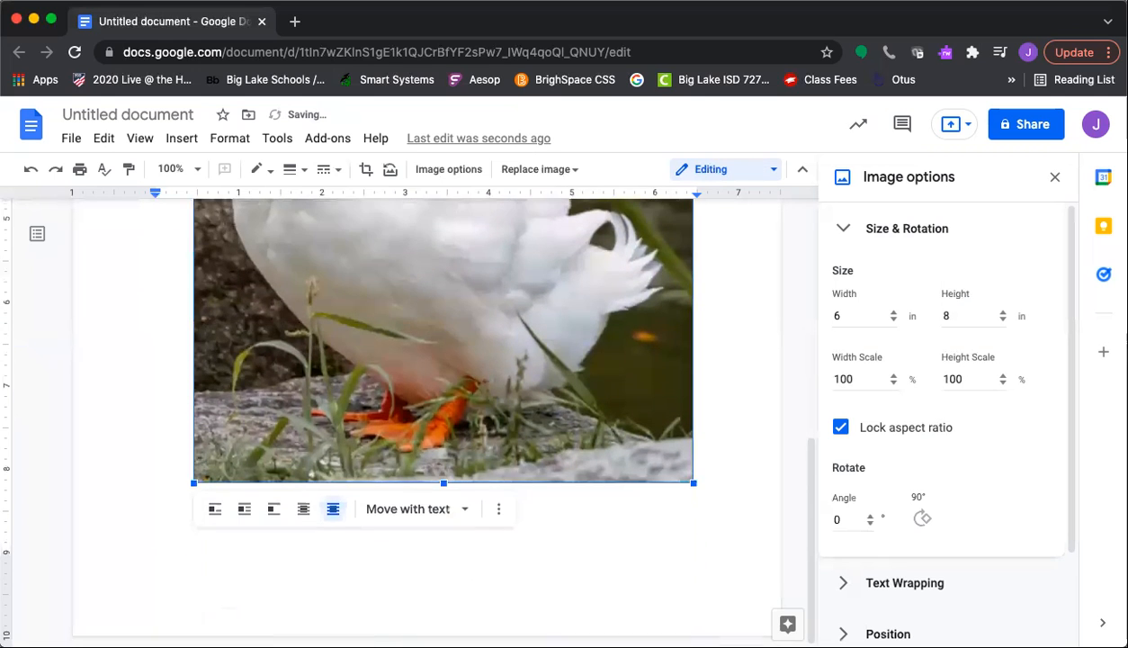
scroll(454, 376, up, 5)
click(468, 280)
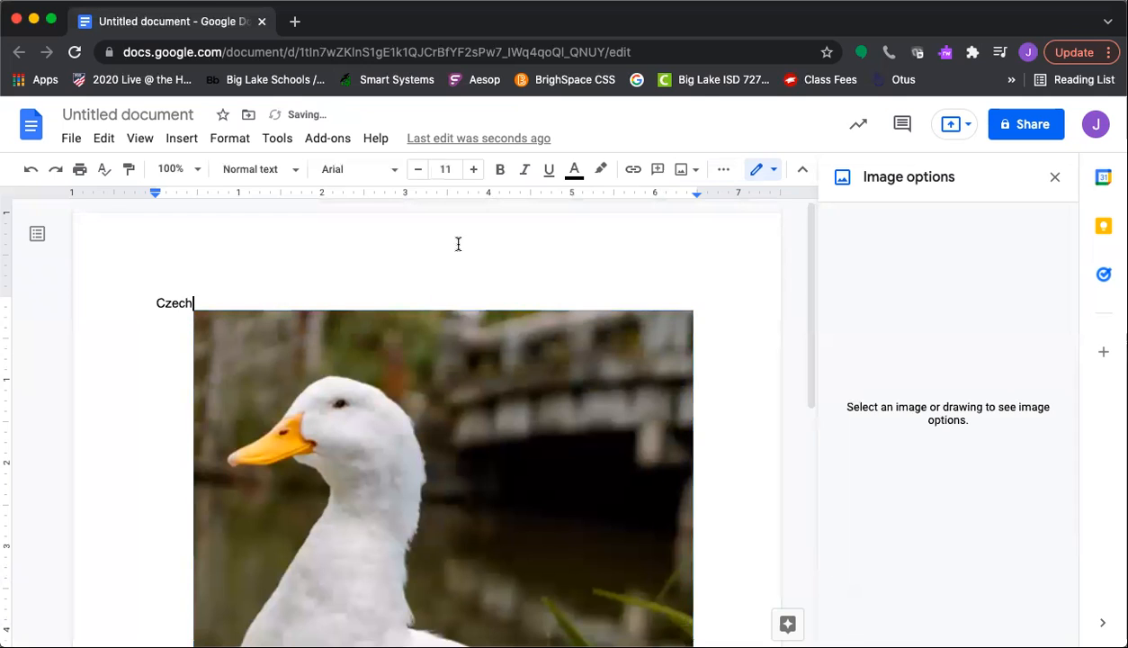
click(193, 177)
Zoom to 50%, then start sharing and name the document 'Duck'
click(184, 251)
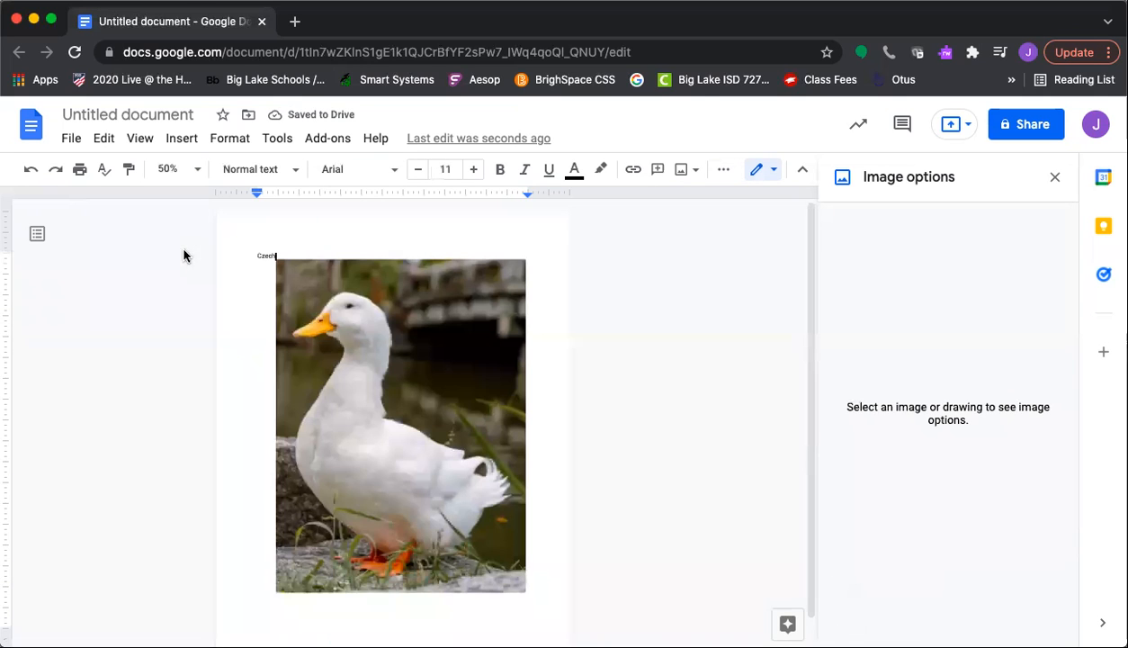
click(1030, 133)
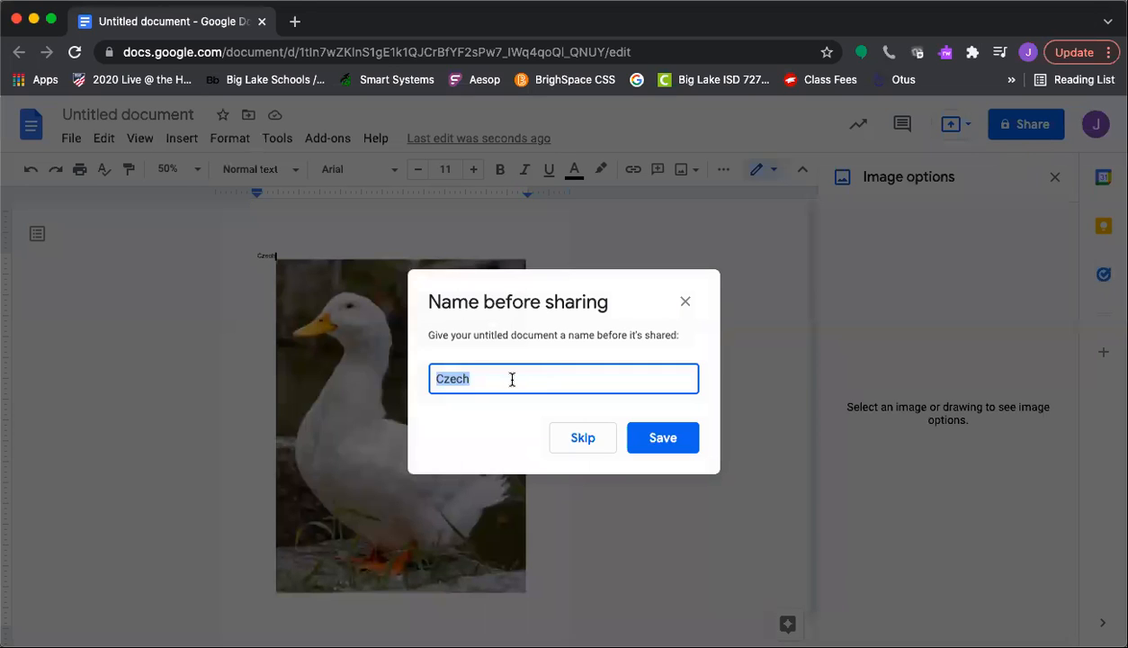
text(Duck)
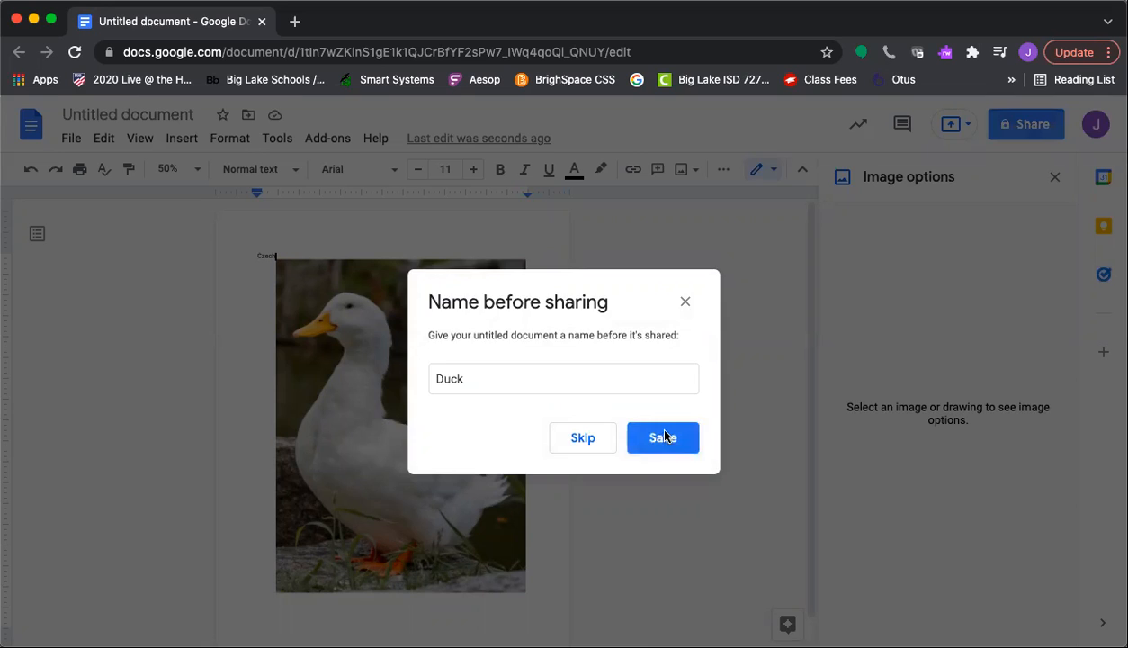
click(664, 438)
Add the colleague's e-mail address as an Editor on the Duck document and send the invitation
click(513, 275)
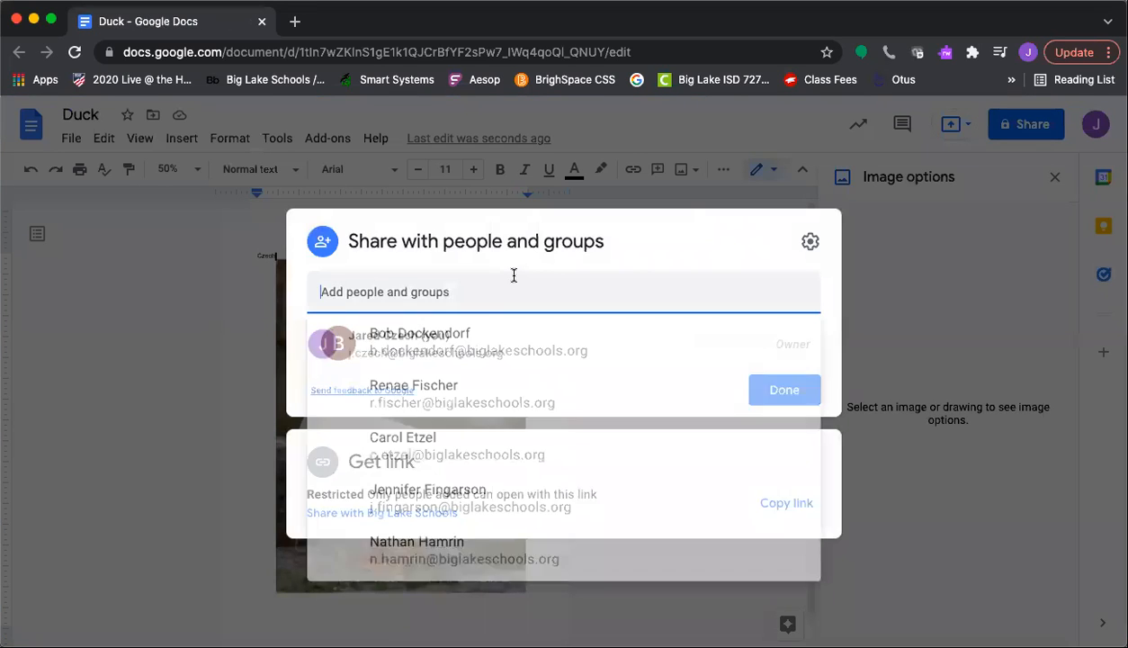
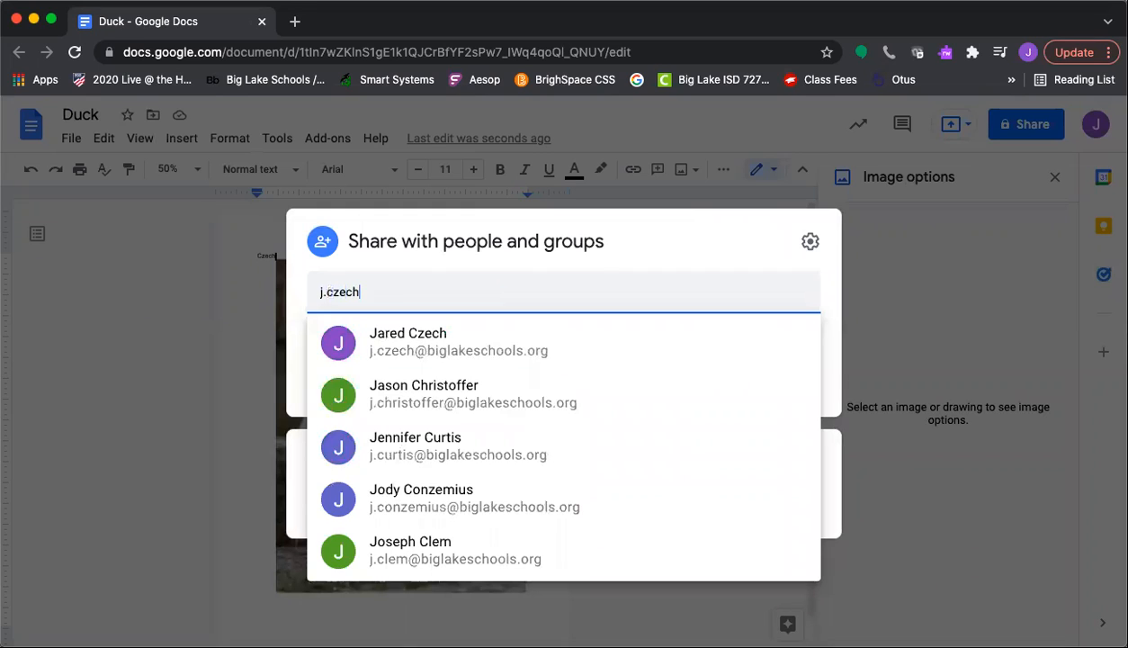
click(498, 333)
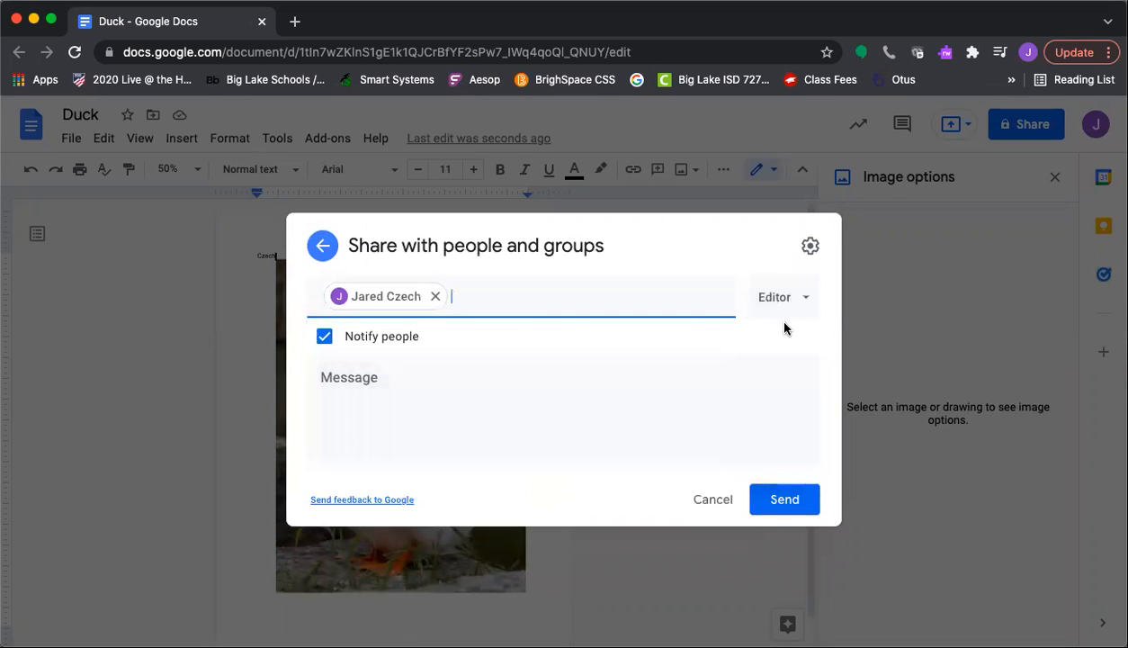
click(789, 495)
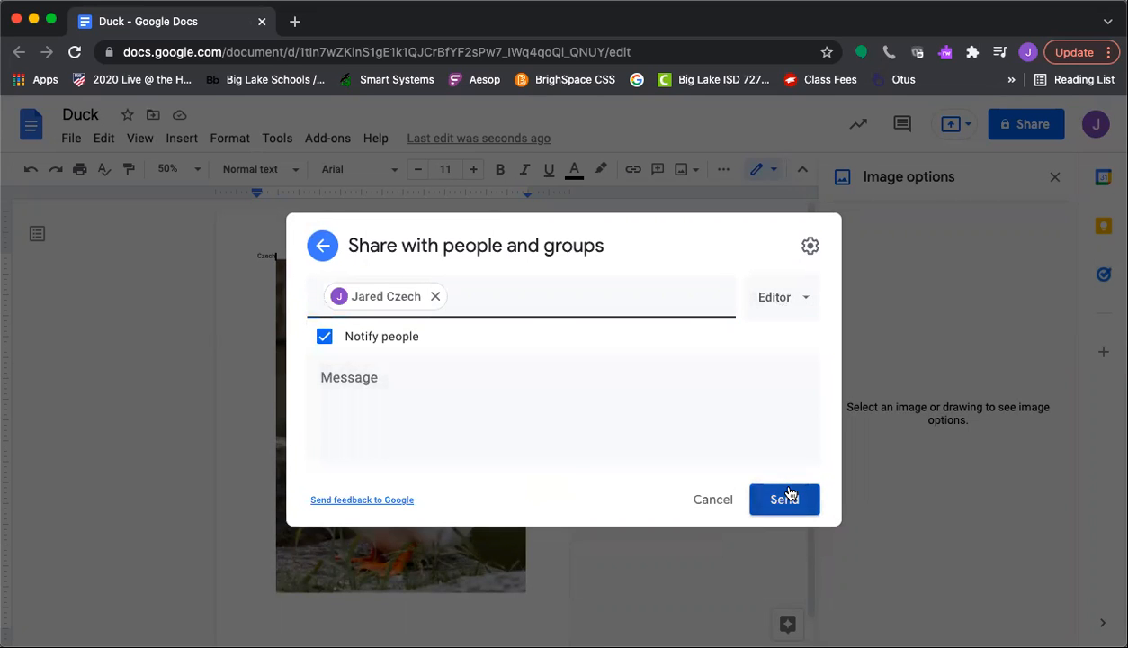